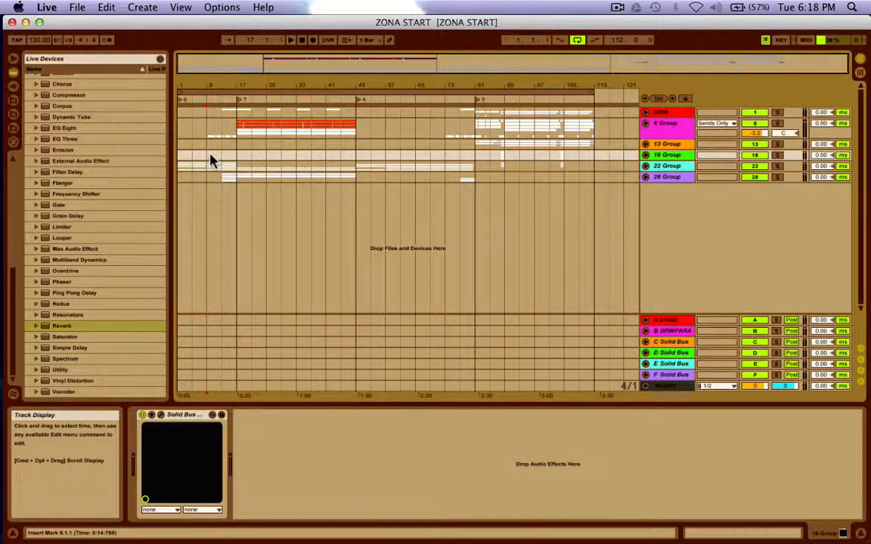
Select bars 9 to 17 on the 18 Group track, and briefly expand 6 Group to view its member tracks
click(223, 156)
drag(224, 156, 231, 156)
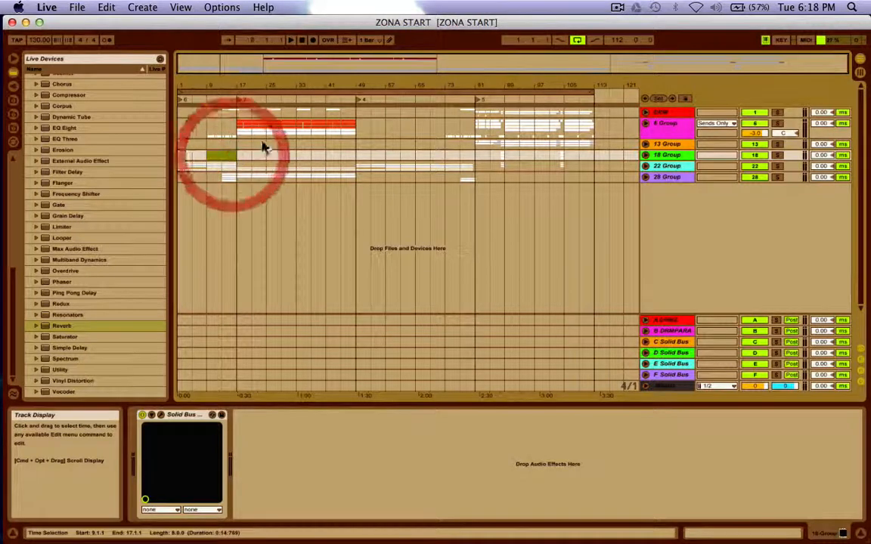
click(646, 124)
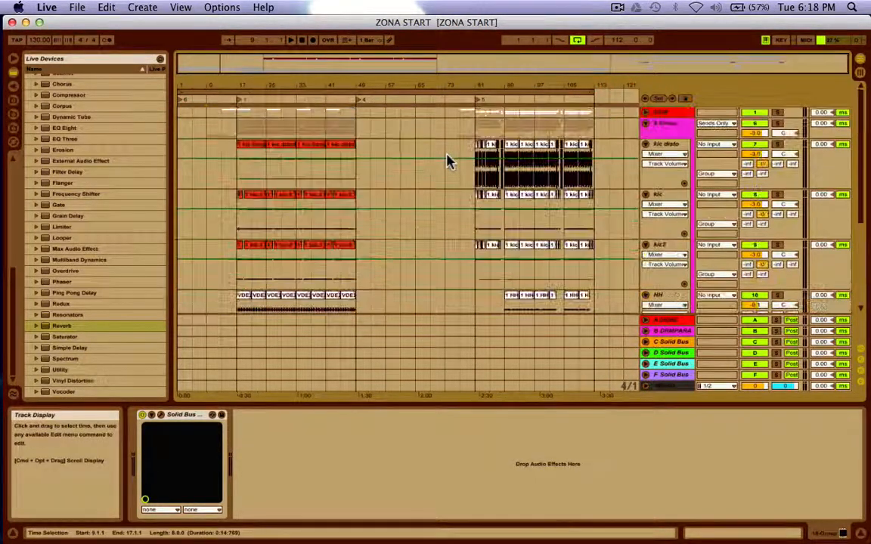
click(646, 125)
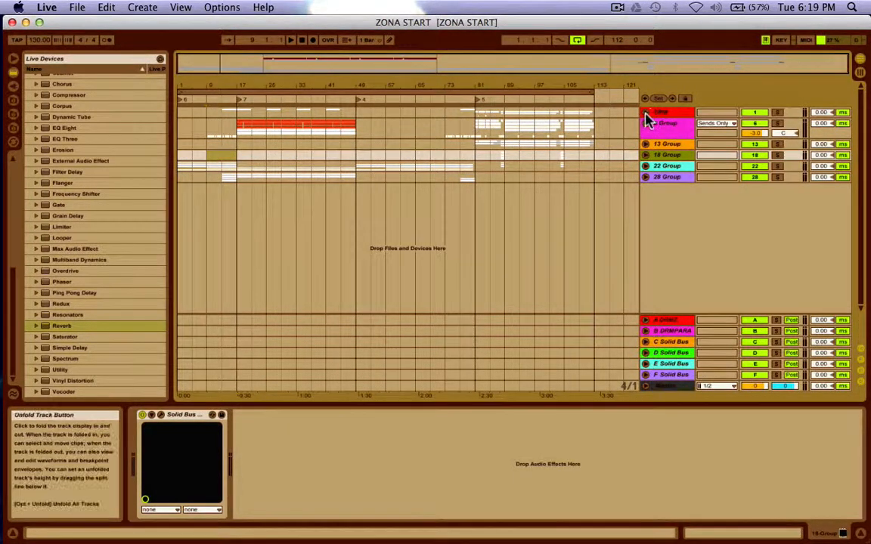
Expand the DRM group and 6 Group to view their member tracks, and collapse both again
click(645, 112)
scroll(647, 257, down, 5)
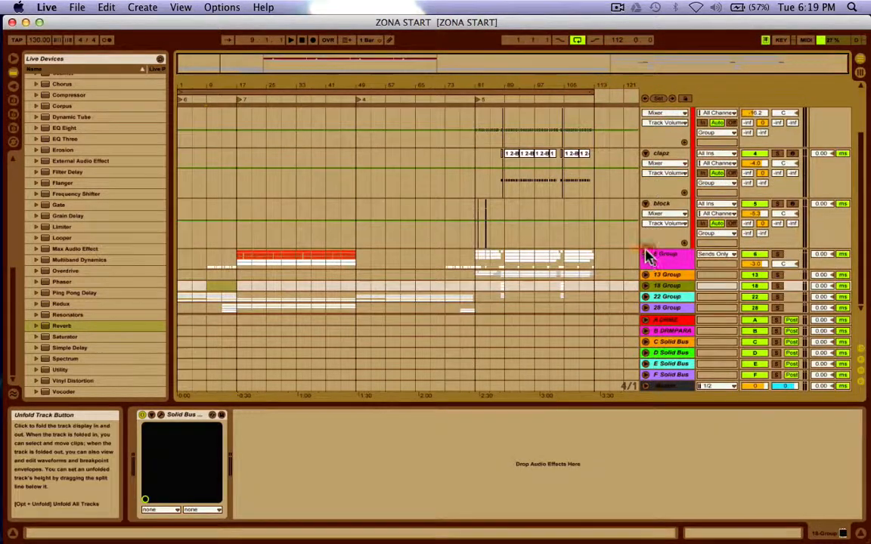
click(646, 257)
scroll(647, 252, up, 5)
click(645, 113)
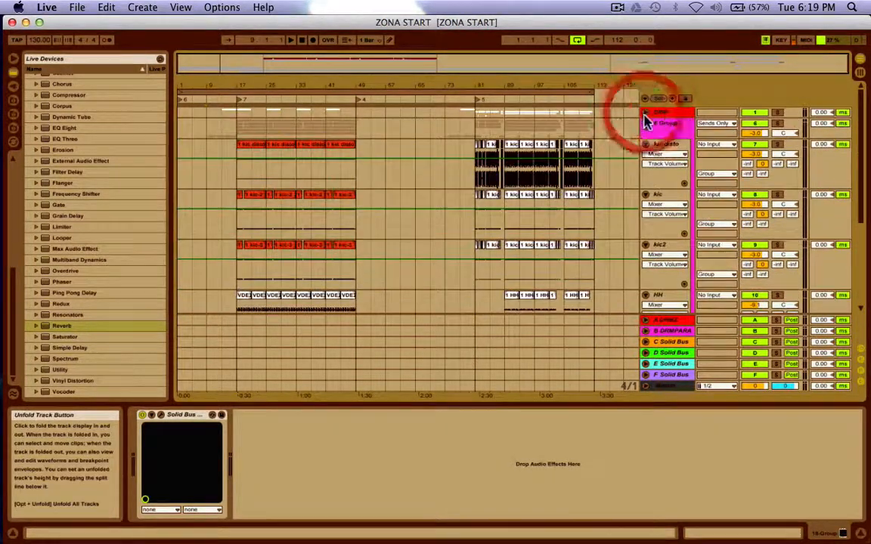
click(645, 123)
Select all group tracks from DRM through 28 Group and expand each one to show its member tracks
click(673, 132)
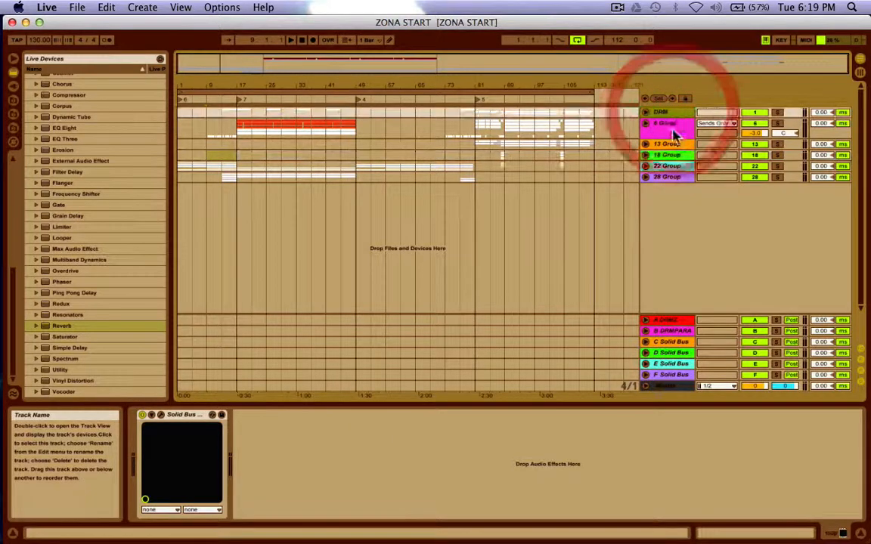
shift+click(670, 180)
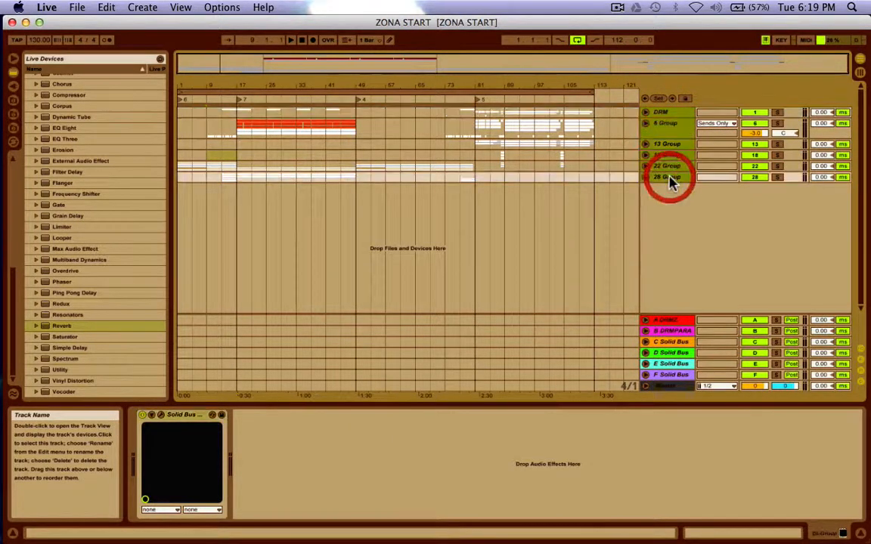
click(645, 113)
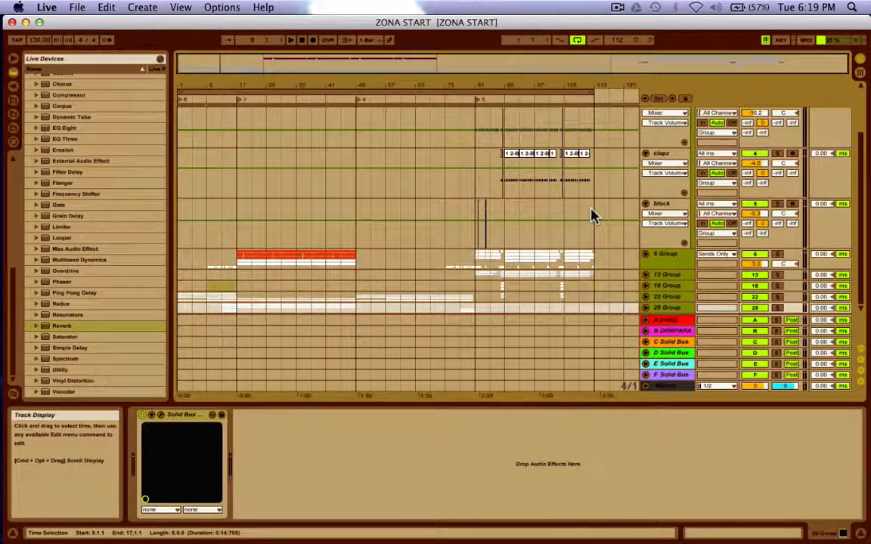
click(645, 254)
scroll(651, 269, down, 8)
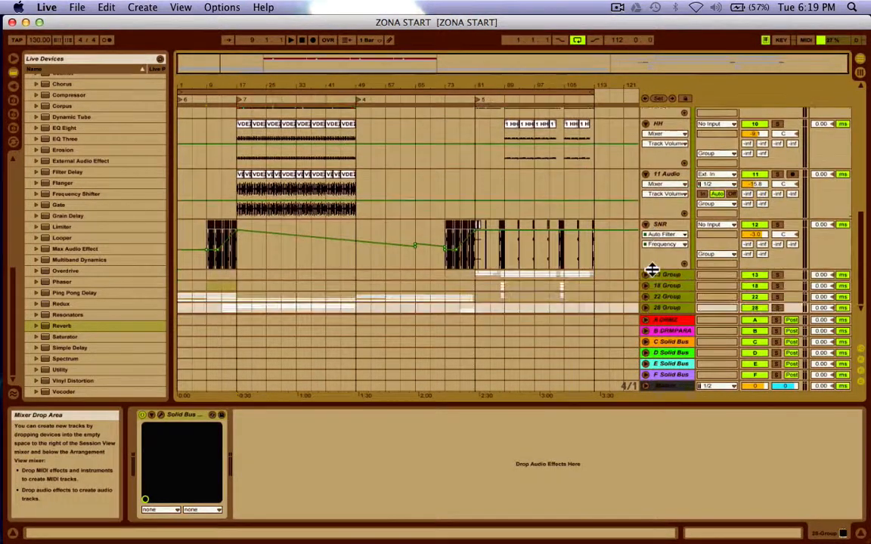
click(648, 276)
scroll(647, 278, down, 5)
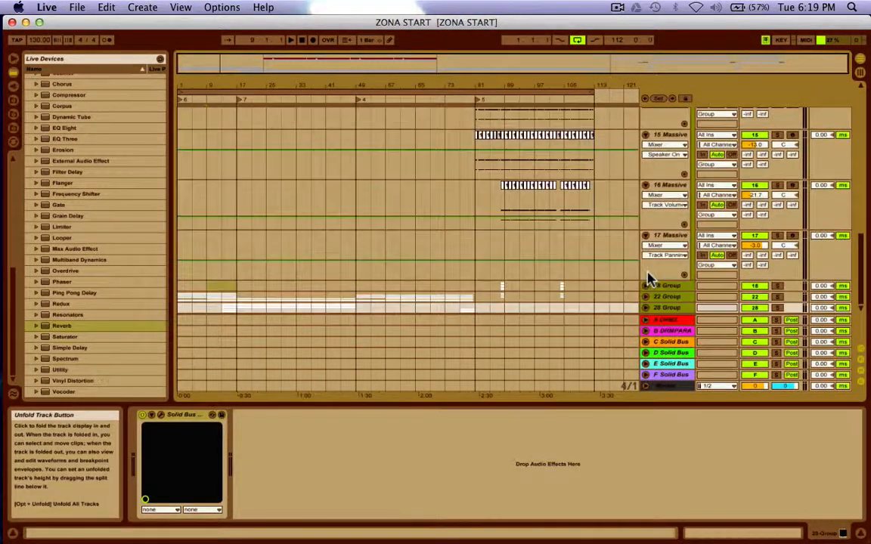
click(644, 287)
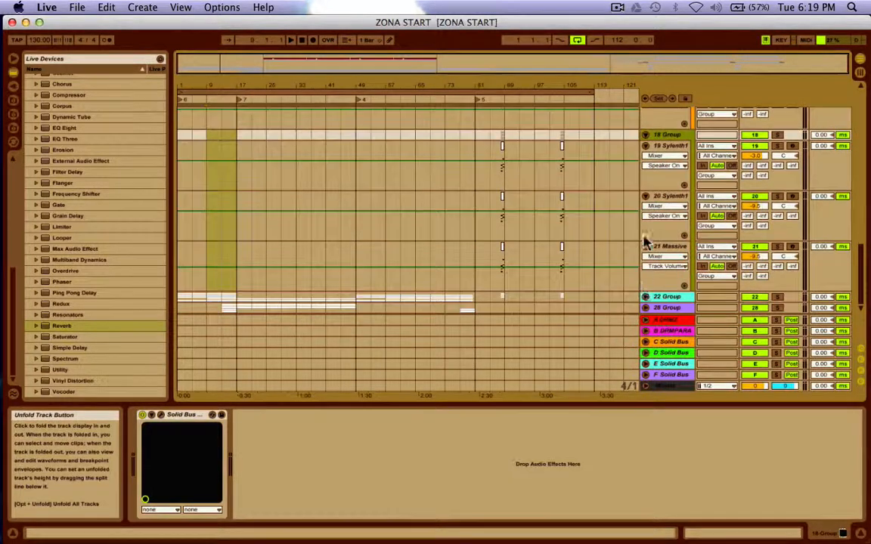
click(646, 297)
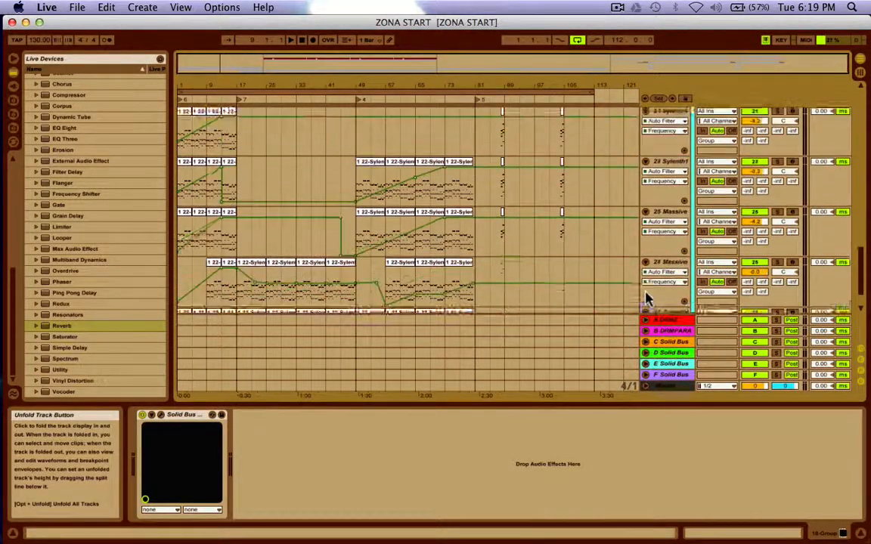
click(646, 308)
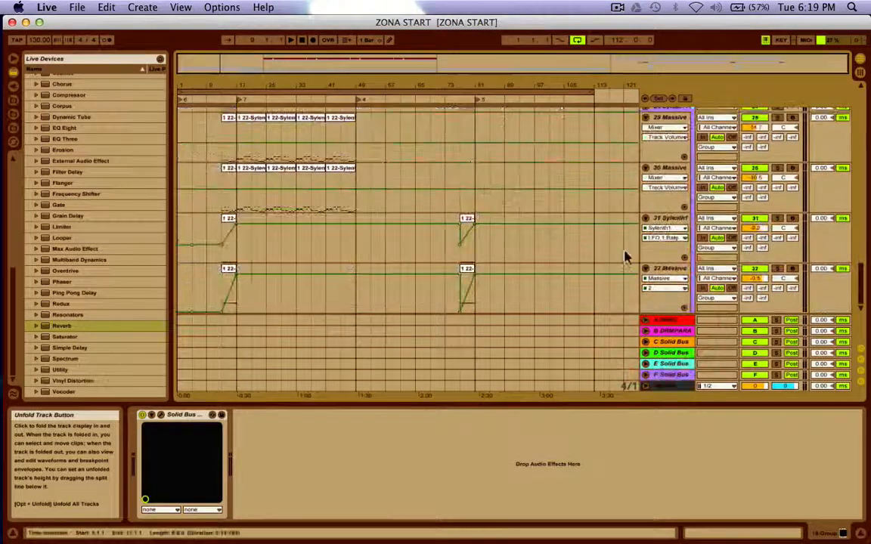
Look through all the expanded member tracks in the arrangement and collapse every group from DRM to 28 Group
scroll(609, 221, down, 10)
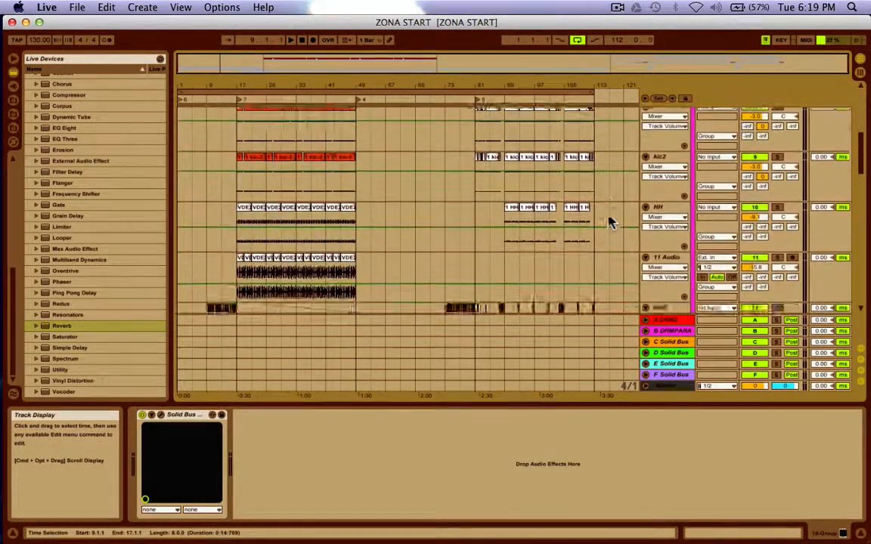
scroll(609, 221, up, 10)
scroll(608, 221, down, 10)
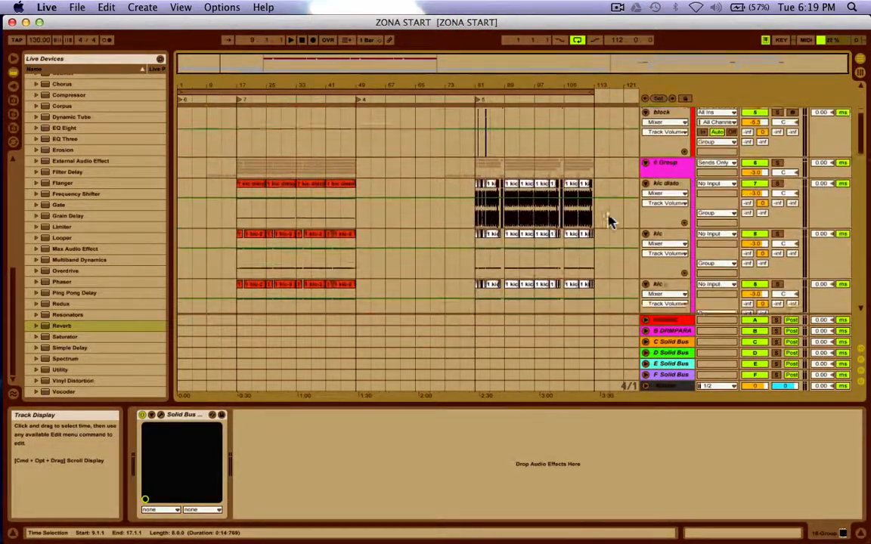
scroll(609, 220, down, 10)
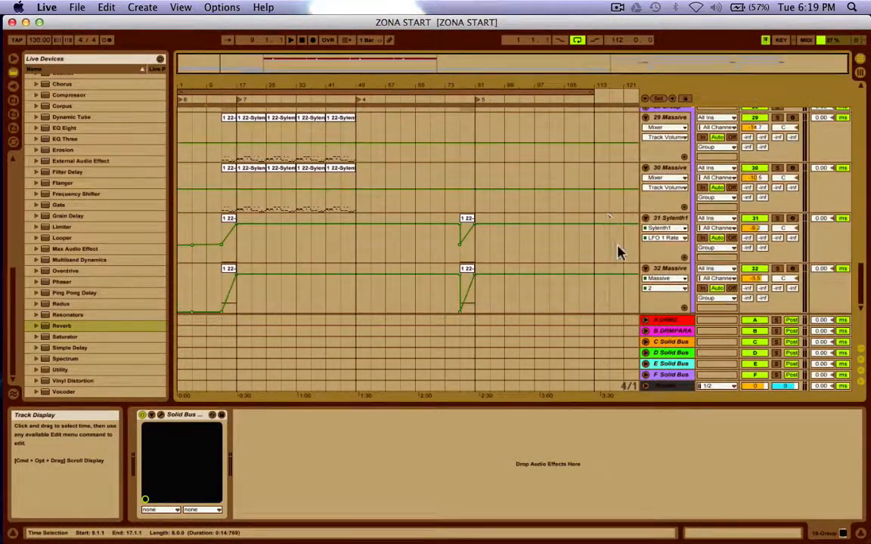
scroll(637, 190, up, 12)
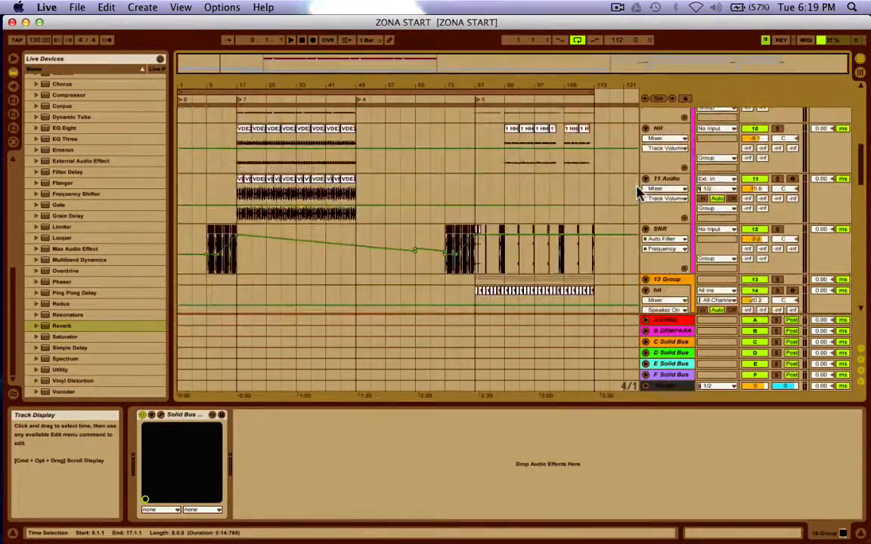
scroll(637, 191, up, 5)
click(646, 113)
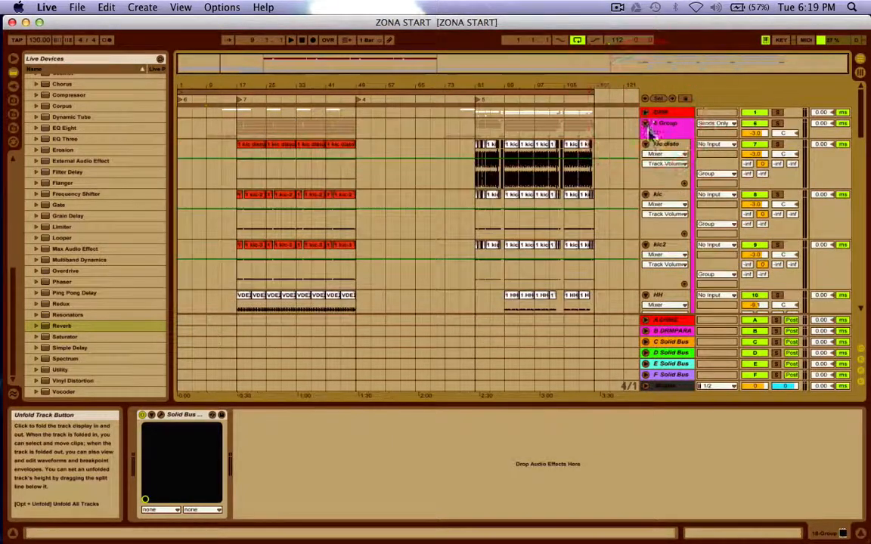
click(646, 123)
click(646, 143)
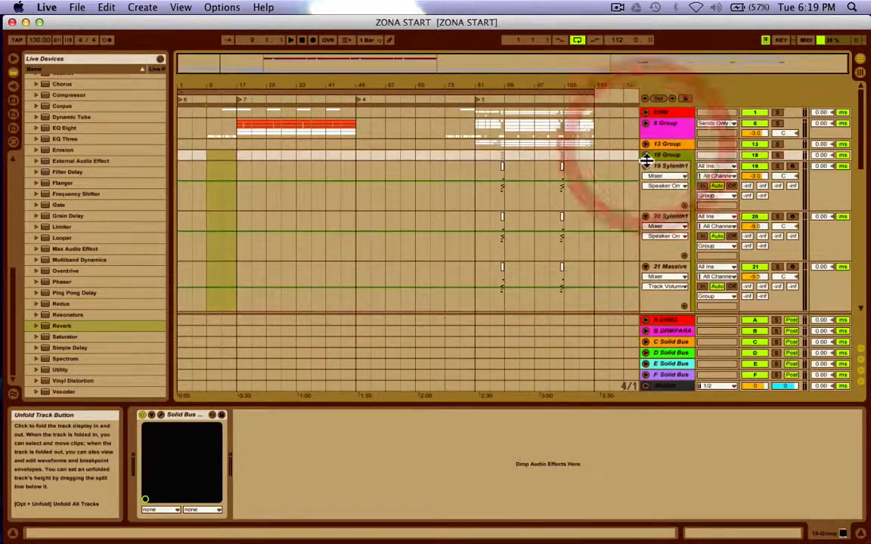
click(645, 156)
click(646, 167)
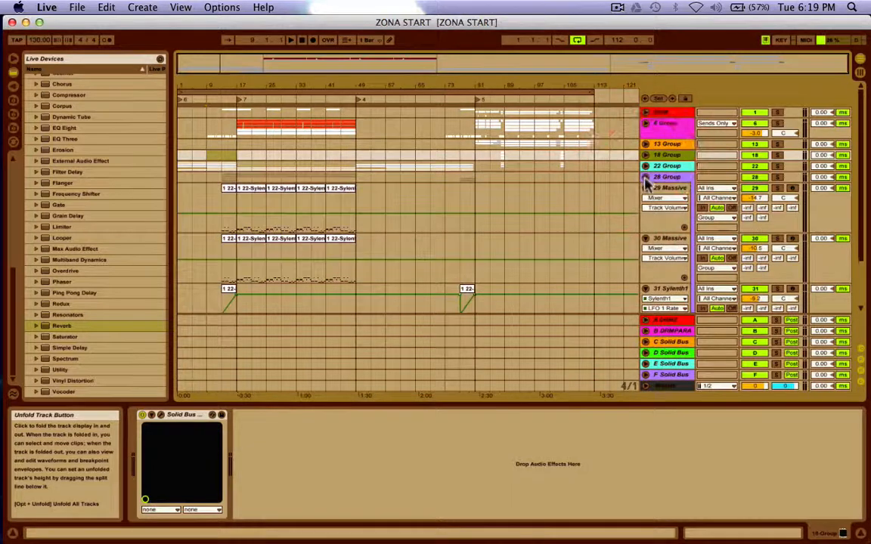
click(645, 179)
Expand 28 Group and show the device chain of its 32 Massive track
click(679, 219)
click(672, 183)
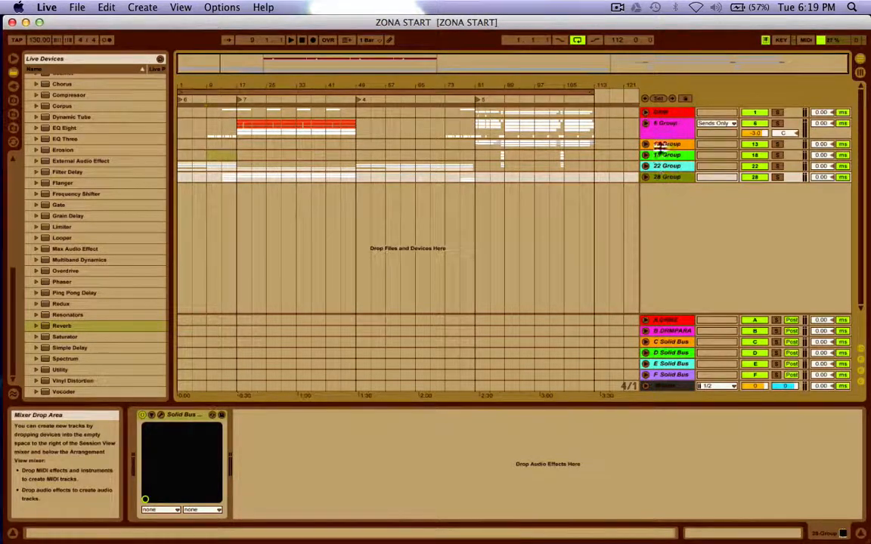
click(646, 178)
scroll(654, 227, down, 3)
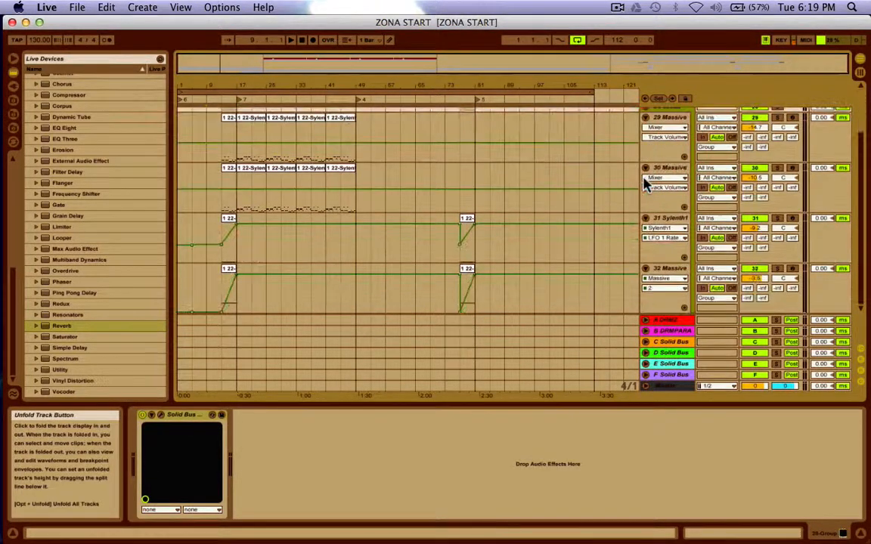
click(659, 272)
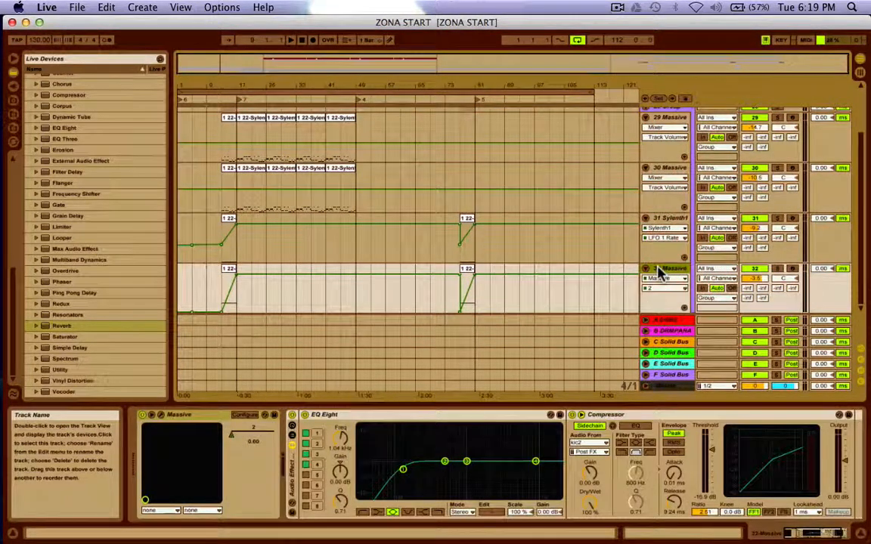
Review the member tracks and clips of 28 Group and collapse the group
scroll(642, 144, up, 3)
scroll(644, 151, down, 3)
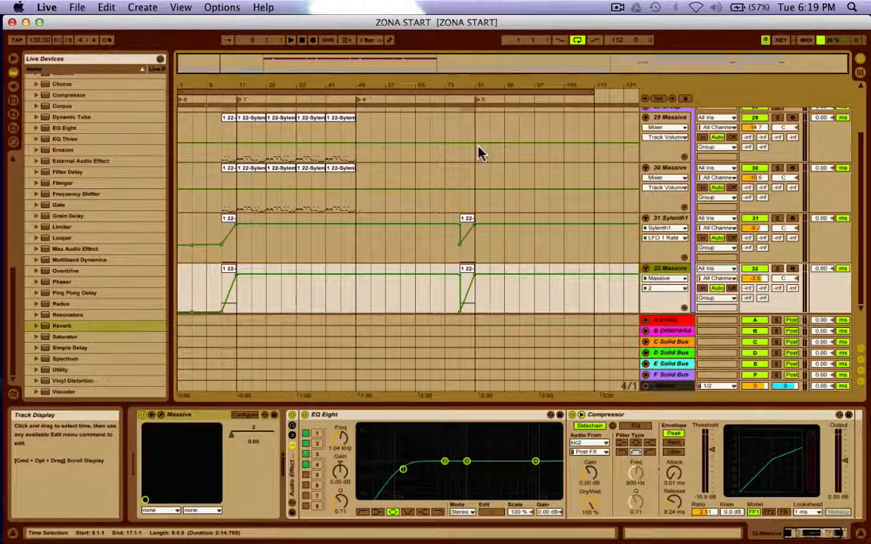
scroll(646, 161, up, 1)
scroll(646, 161, up, 3)
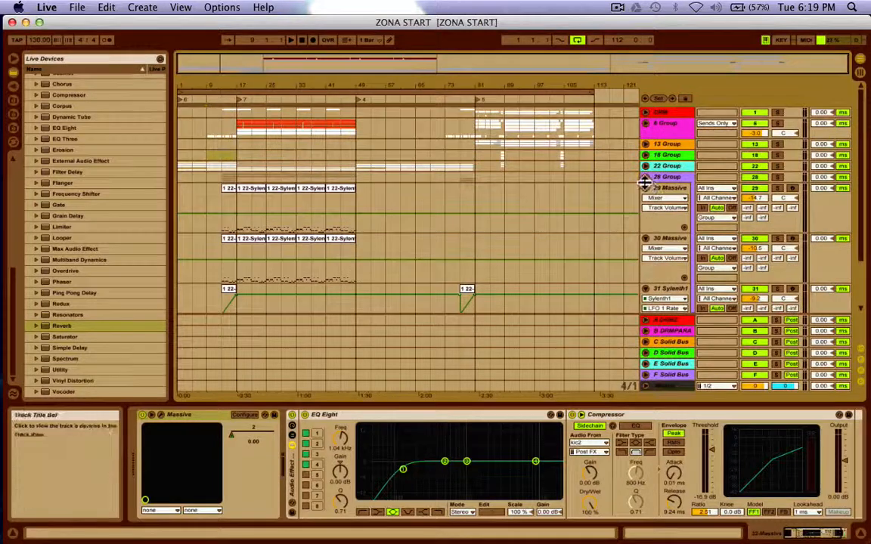
click(646, 180)
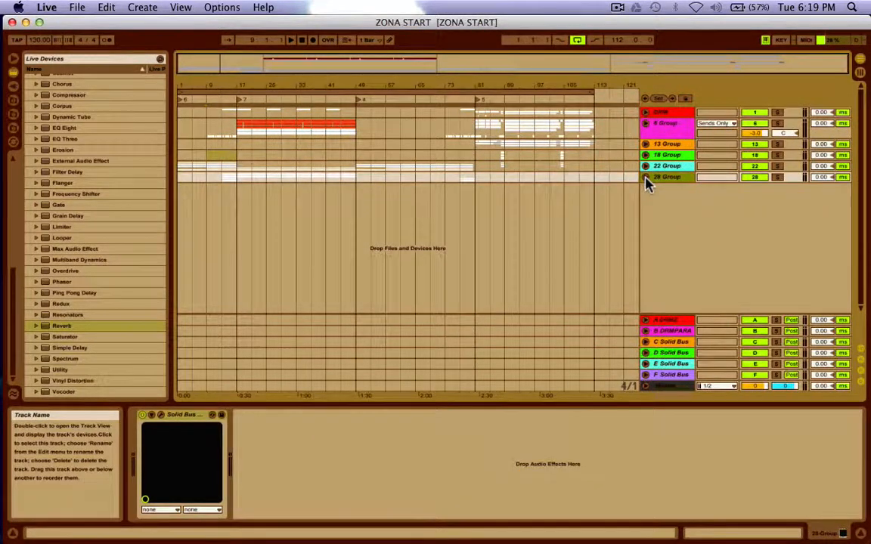
Switch to Session View and solo the DRM group track
key(Tab)
click(204, 89)
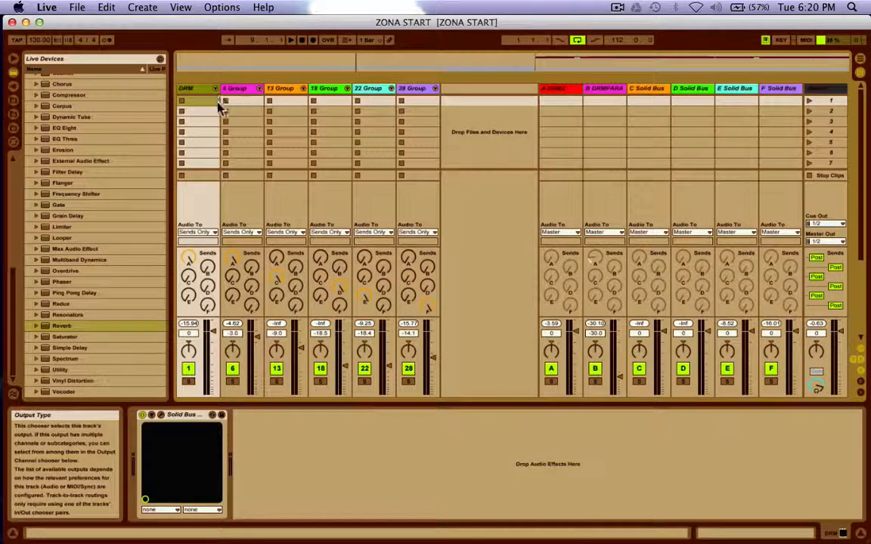
click(202, 92)
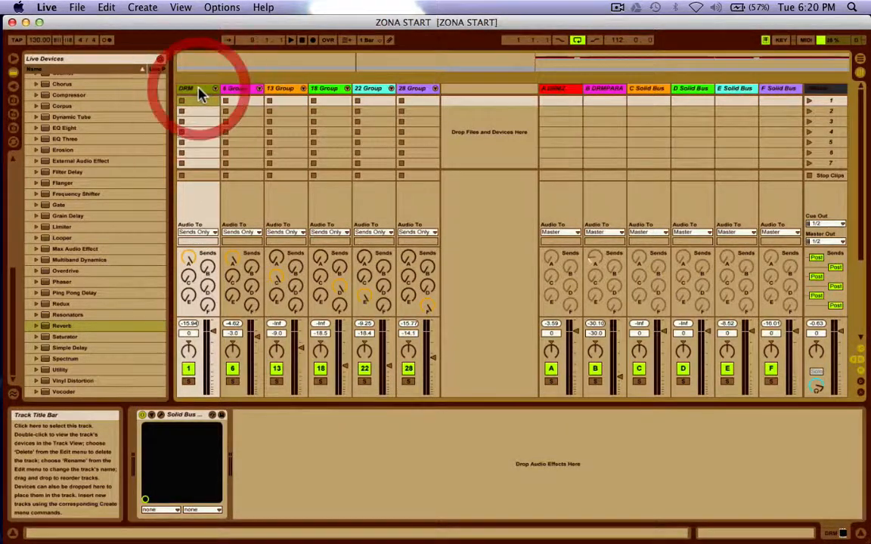
click(191, 383)
Return to Arrangement View and play the soloed DRM group from the locator at bar 49, jumping to the one at bar 81
key(Tab)
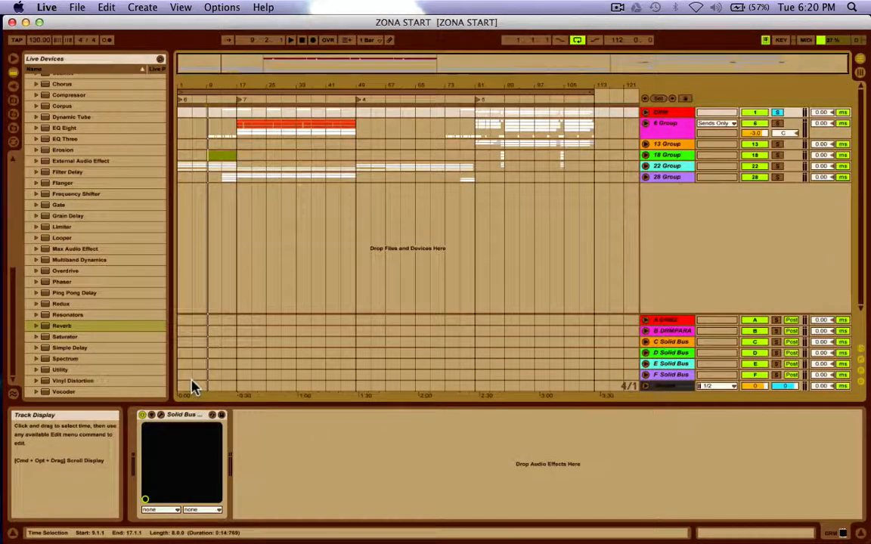
key(alt+Right)
key(alt+Right)
key(space)
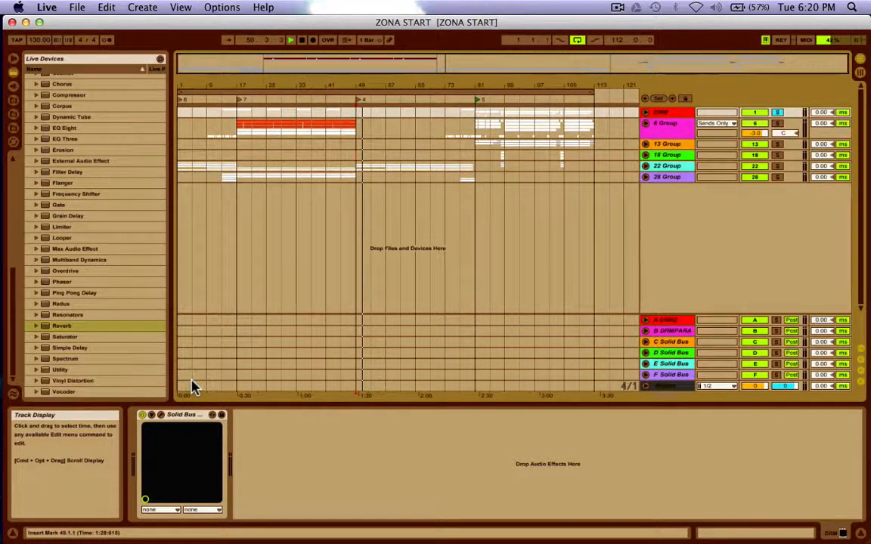
Check the DRM group's output routing options in Session View without changing them, and select the A DRMZ return track
key(Tab)
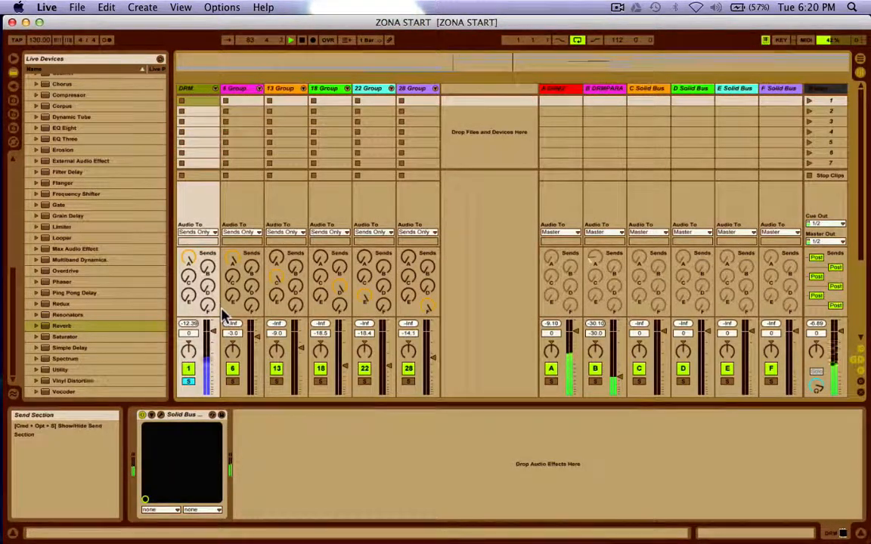
click(191, 231)
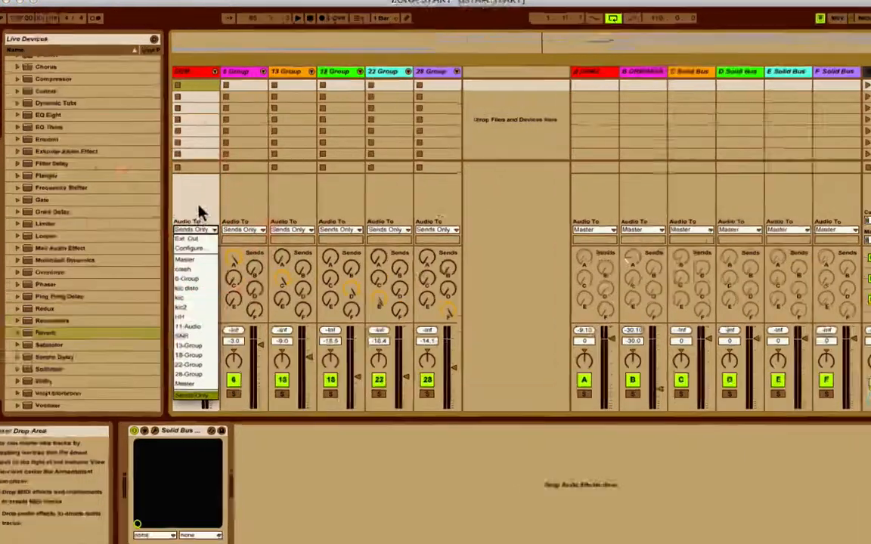
click(198, 205)
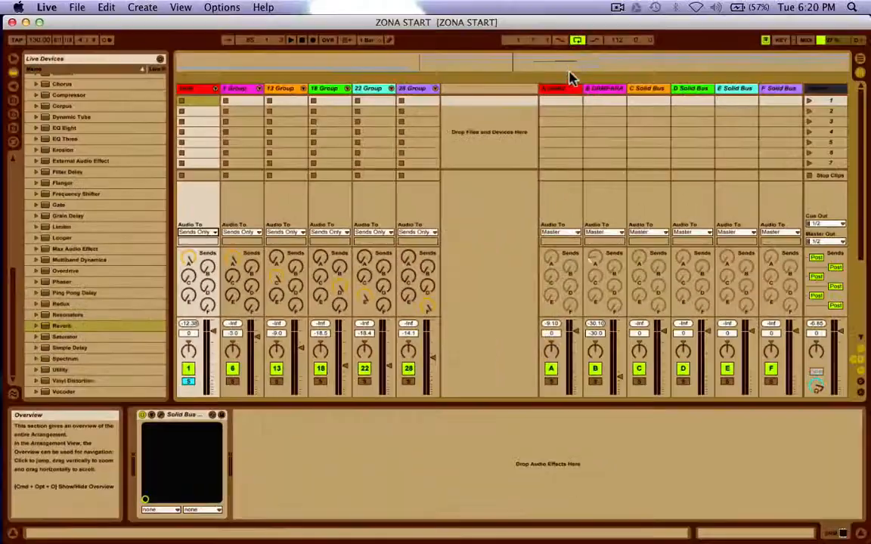
click(563, 90)
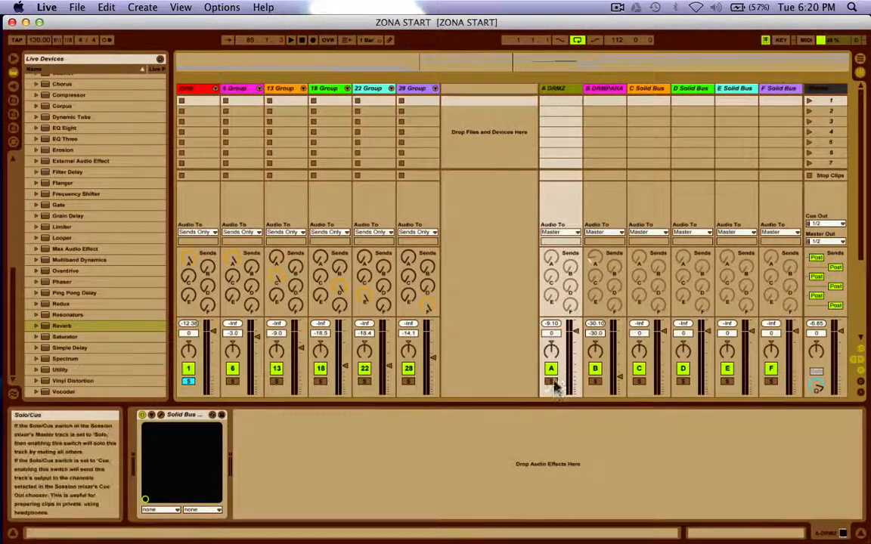
click(565, 92)
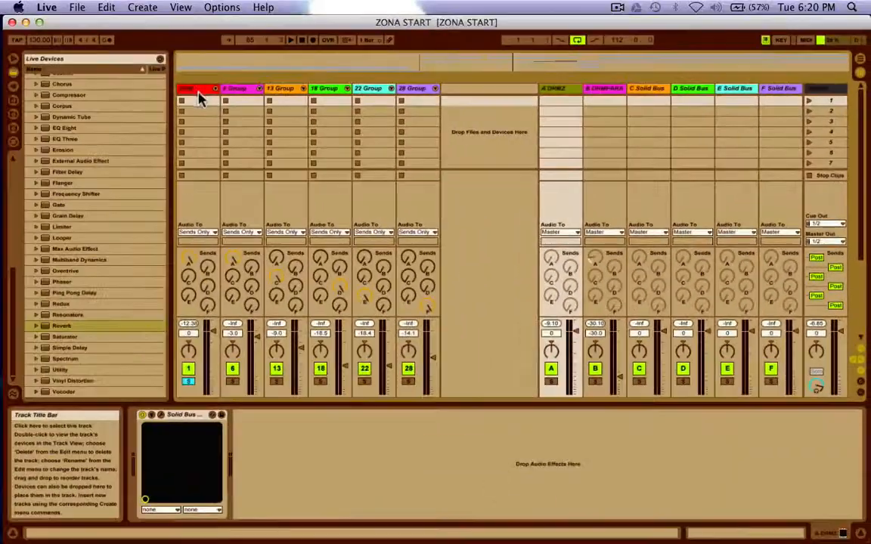
Select the DRM group track and review its output routing, leaving its Audio To option unchanged
click(198, 93)
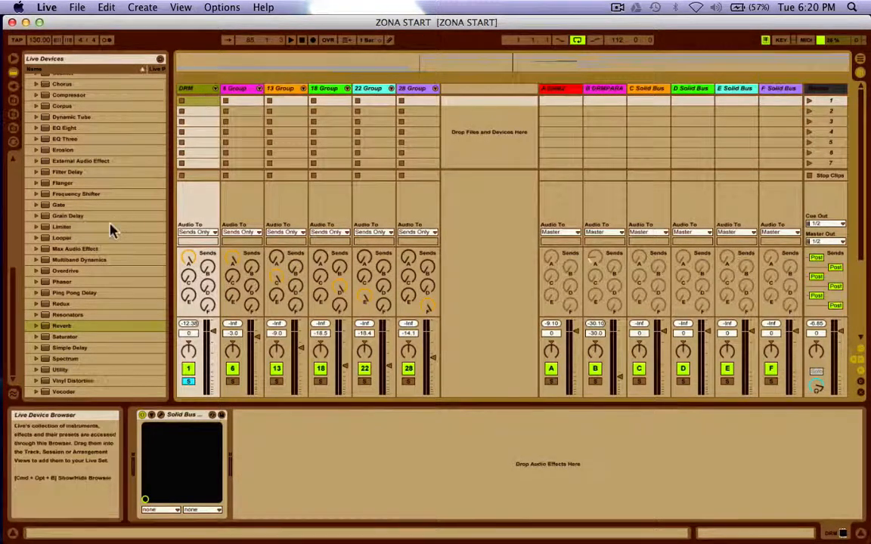
click(203, 233)
click(186, 211)
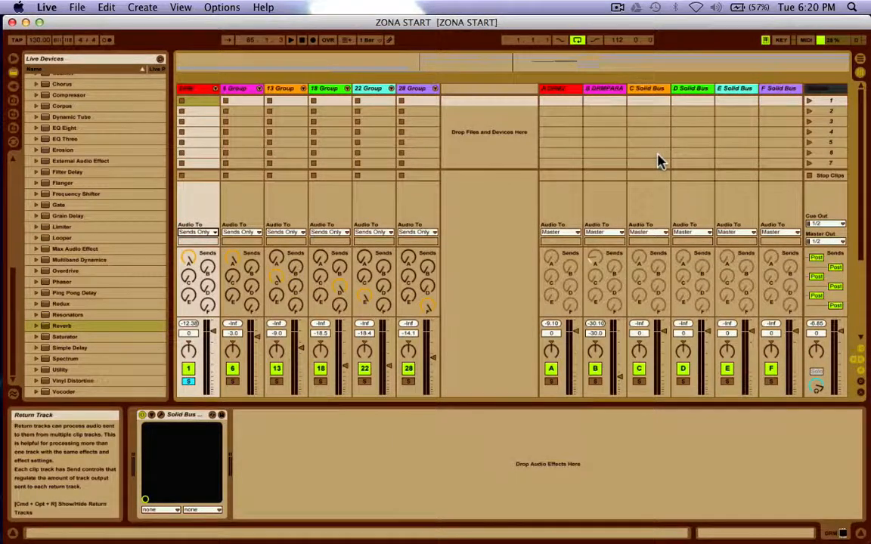
click(203, 89)
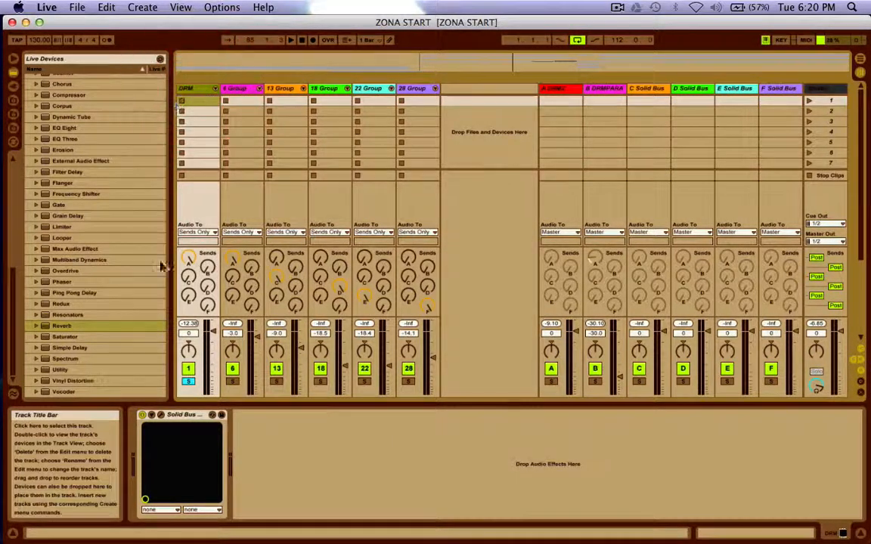
click(202, 90)
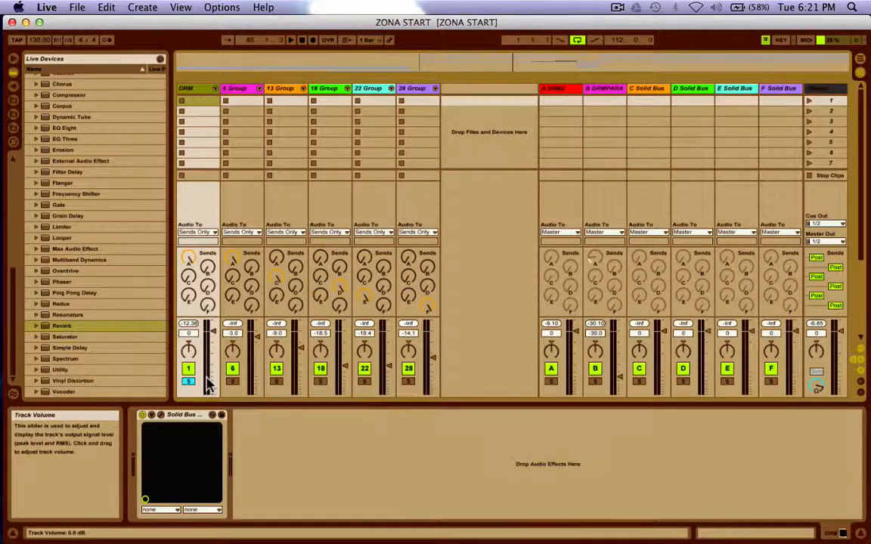
click(189, 90)
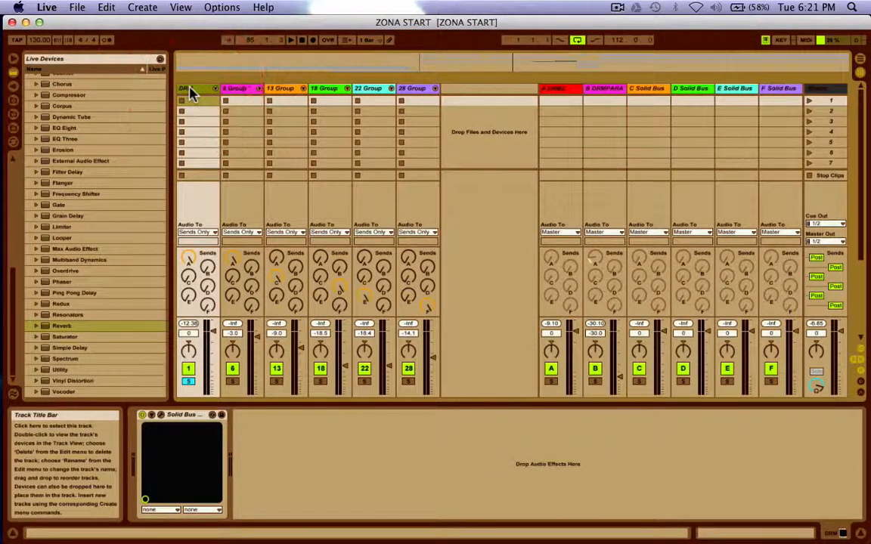
Expand the DRM group to review its member tracks, select the A DRMZ return track, and collapse the group
click(215, 89)
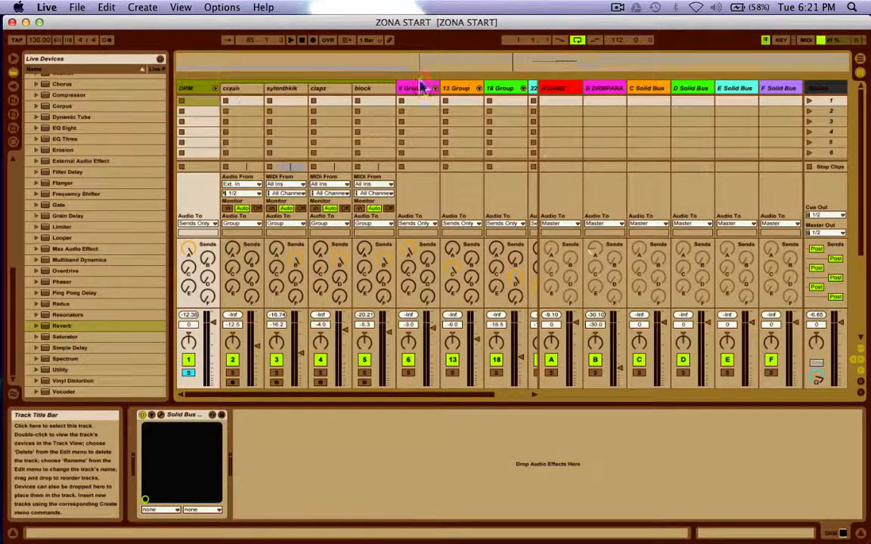
click(198, 88)
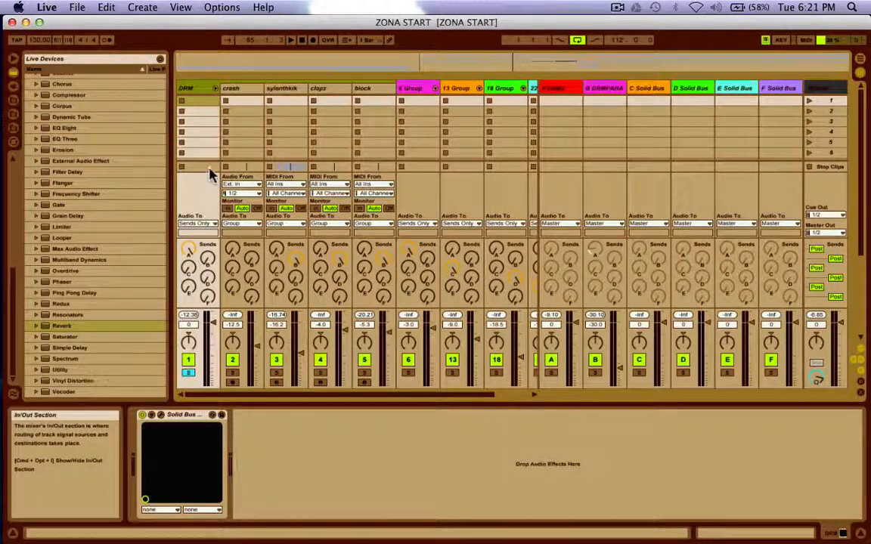
click(191, 92)
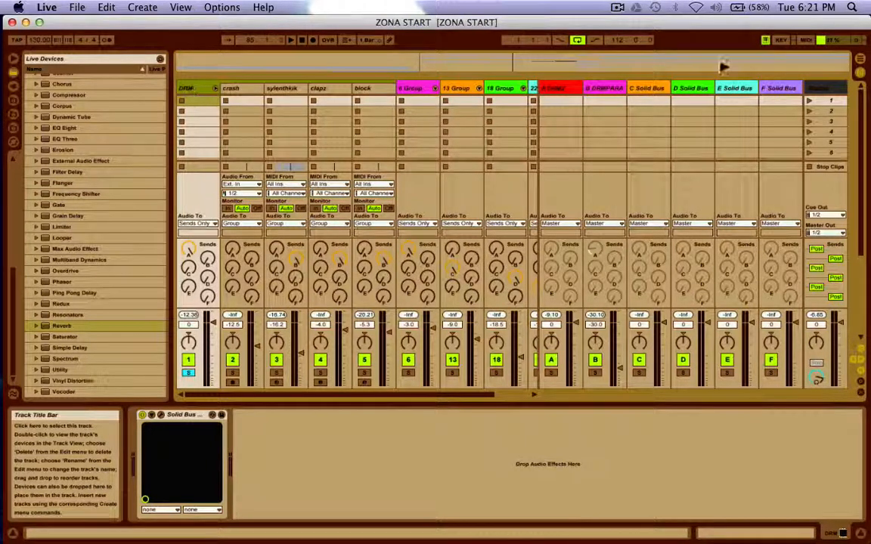
click(554, 88)
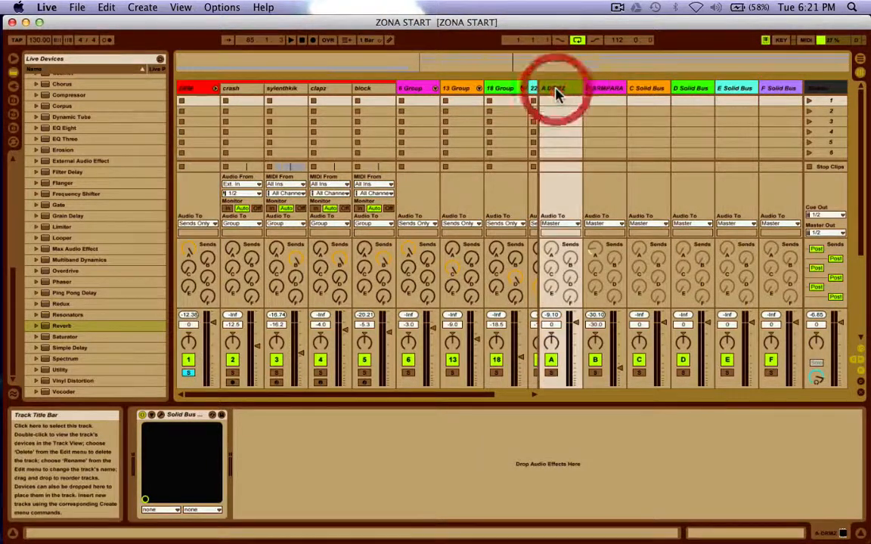
click(214, 89)
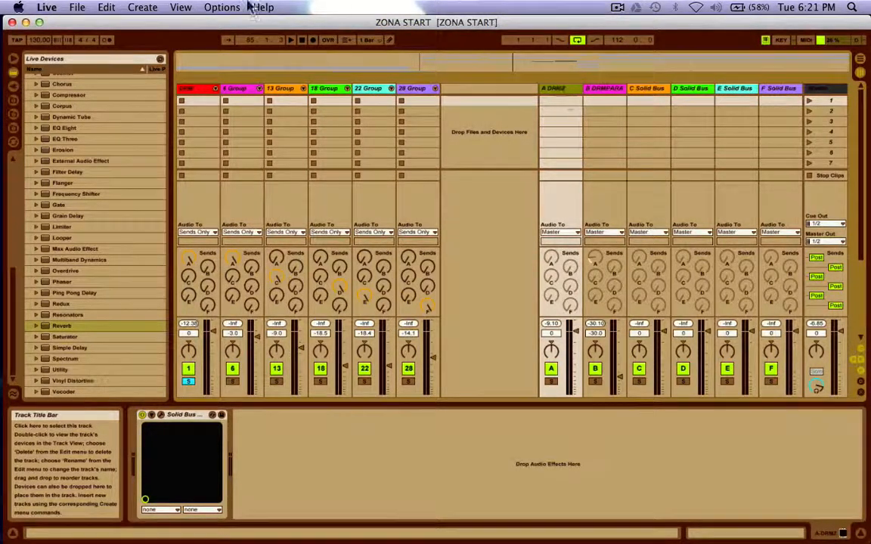
Return to Arrangement View, check the DRM group's tracks, and expand 6 Group down to its SNR track
key(Tab)
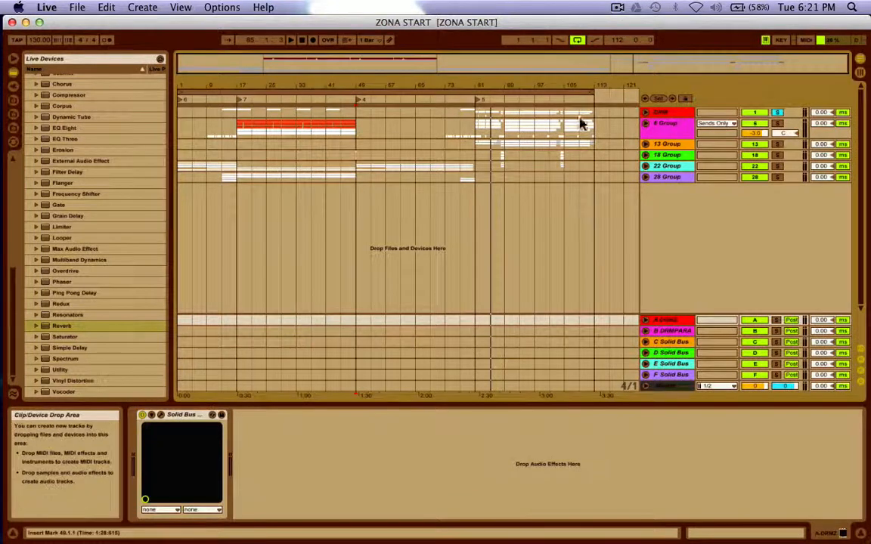
click(645, 112)
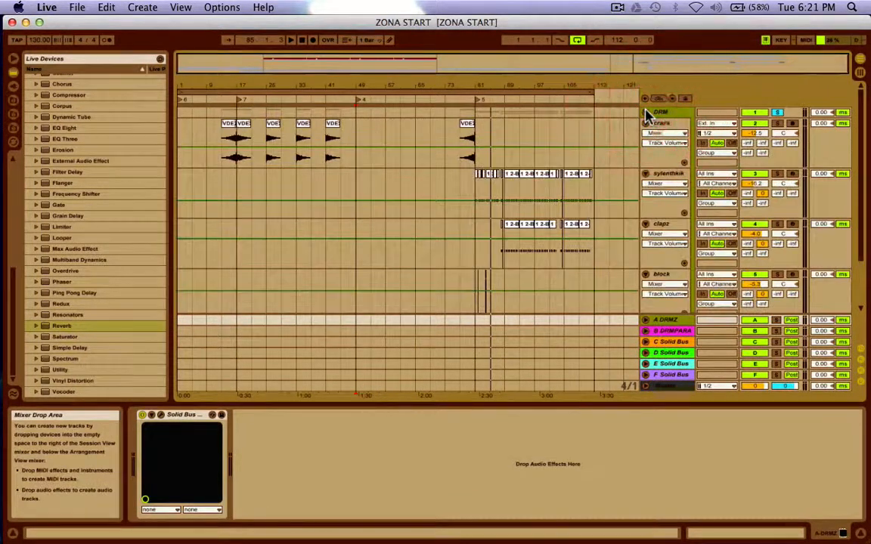
click(646, 111)
click(645, 123)
scroll(477, 209, down, 5)
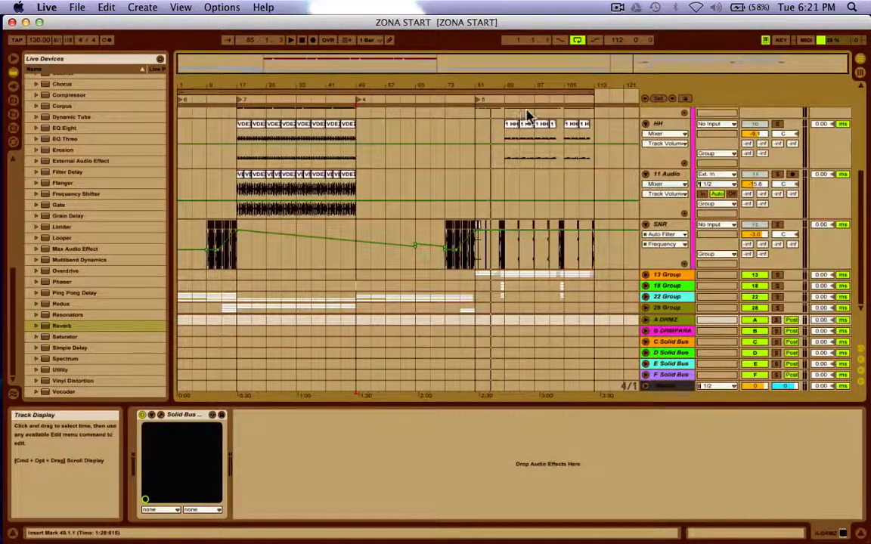
Loop the snare fill on the SNR track from bar 87 to bar 89
drag(472, 62, 478, 95)
scroll(490, 257, right, 5)
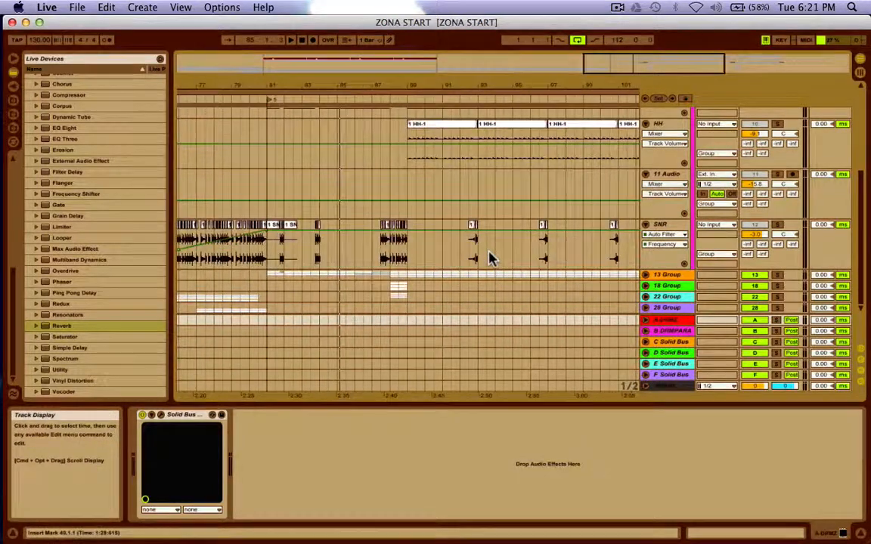
drag(364, 257, 409, 247)
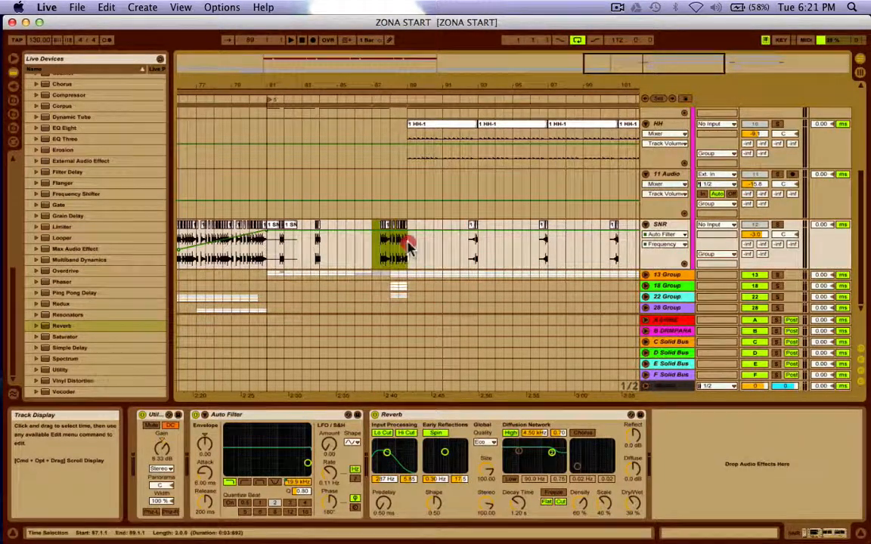
key(super+l)
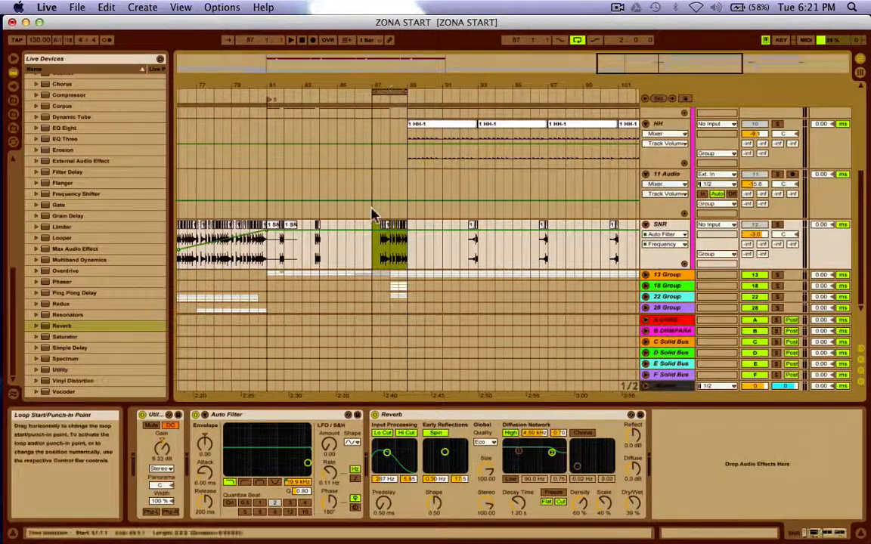
Set the loop to the length of the first HH-1 clip after bar 89
click(370, 242)
click(439, 132)
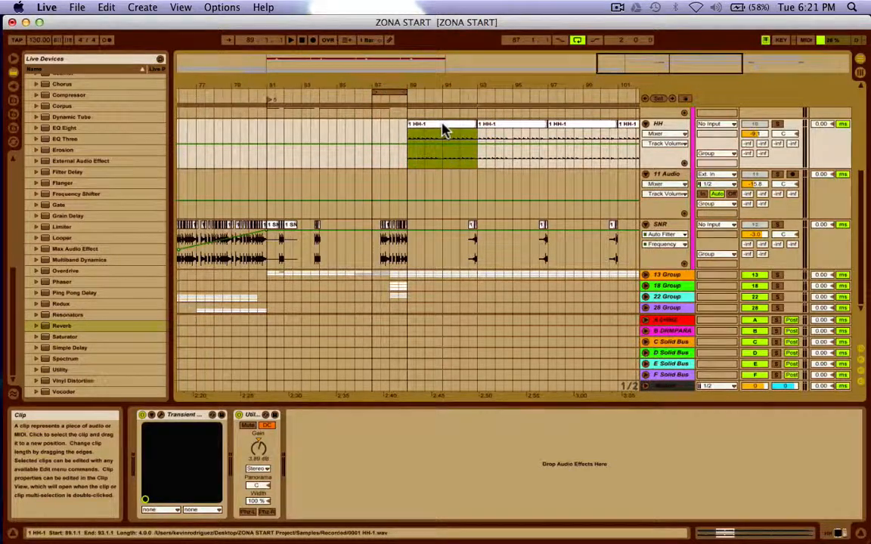
key(super+l)
Loop and play the SNR track's build-up from bar 73 to bar 81, stop playback, and clear the solo
scroll(357, 201, left, 5)
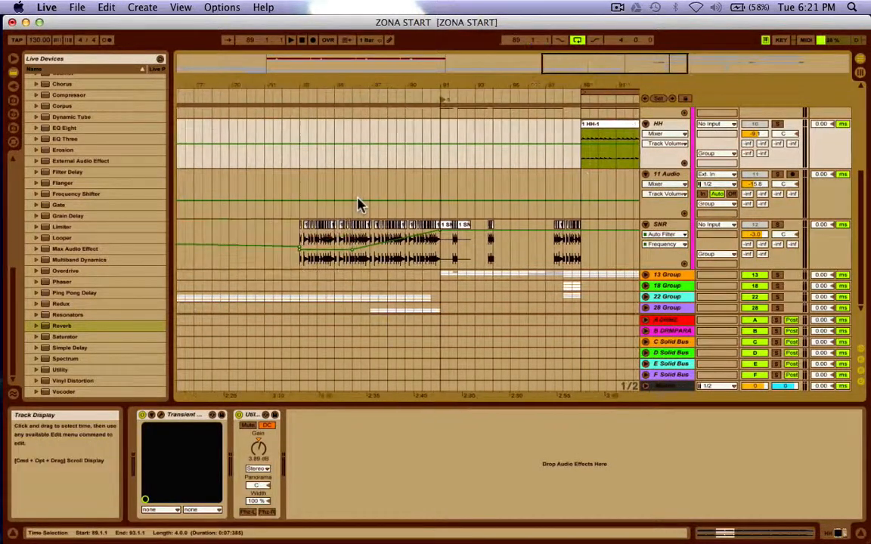
drag(296, 232, 443, 229)
key(super+l)
key(space)
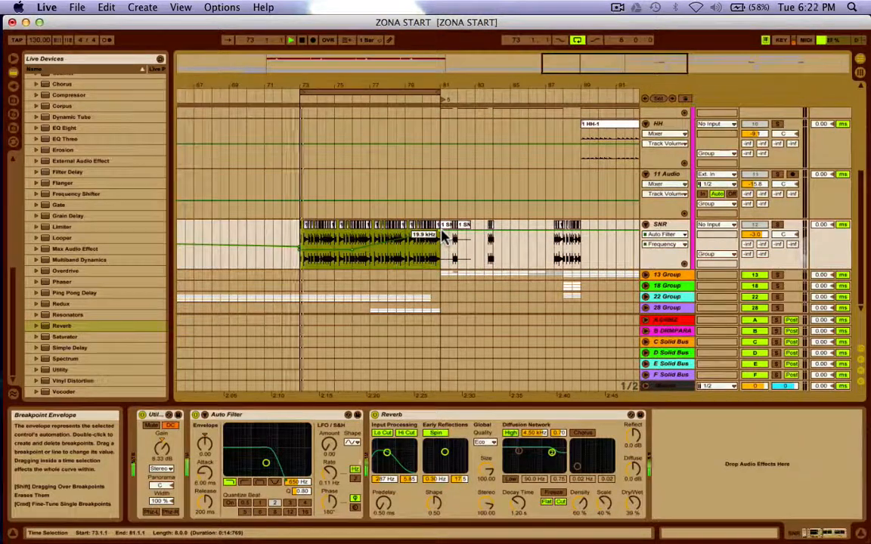
click(777, 277)
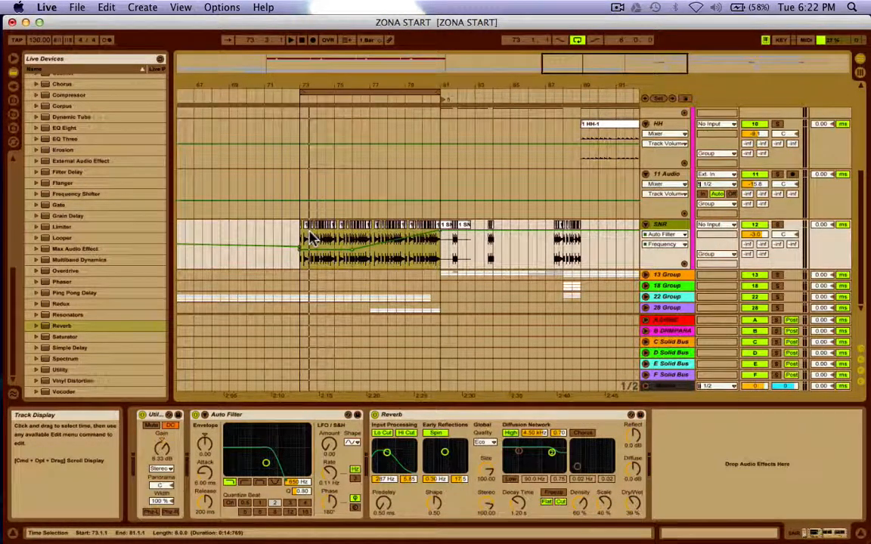
Loop the HH-1 clip spanning bars 89 to 93
scroll(311, 238, right, 10)
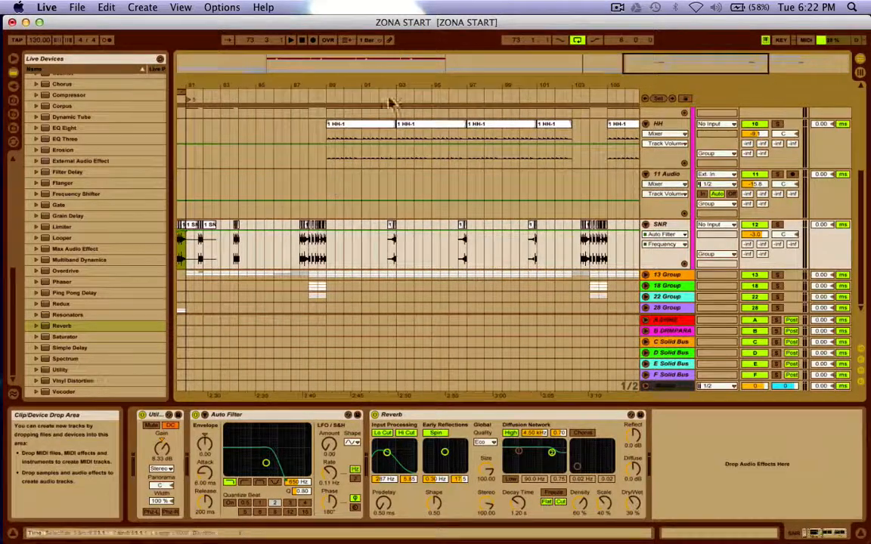
click(350, 128)
key(super+l)
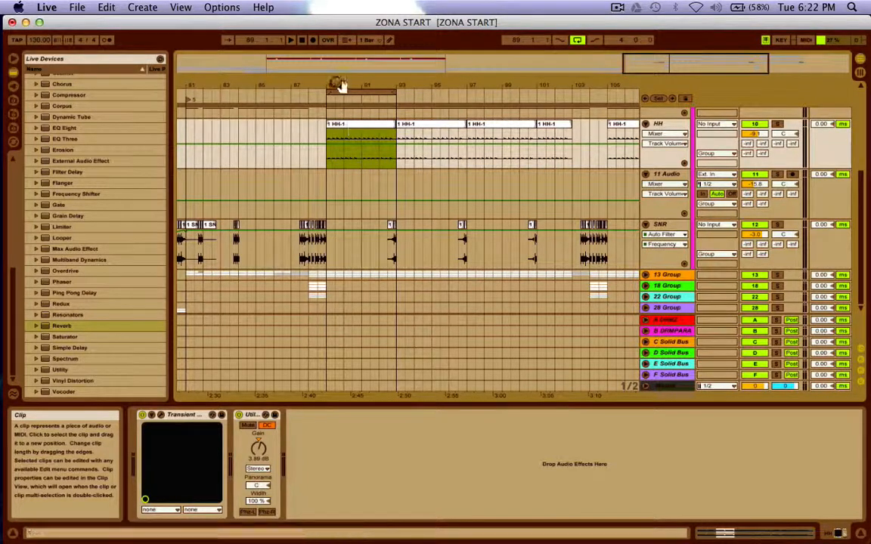
Move the loop to start at bar 82, extend its end to bar 93, and return its start to bar 89
drag(344, 93, 214, 88)
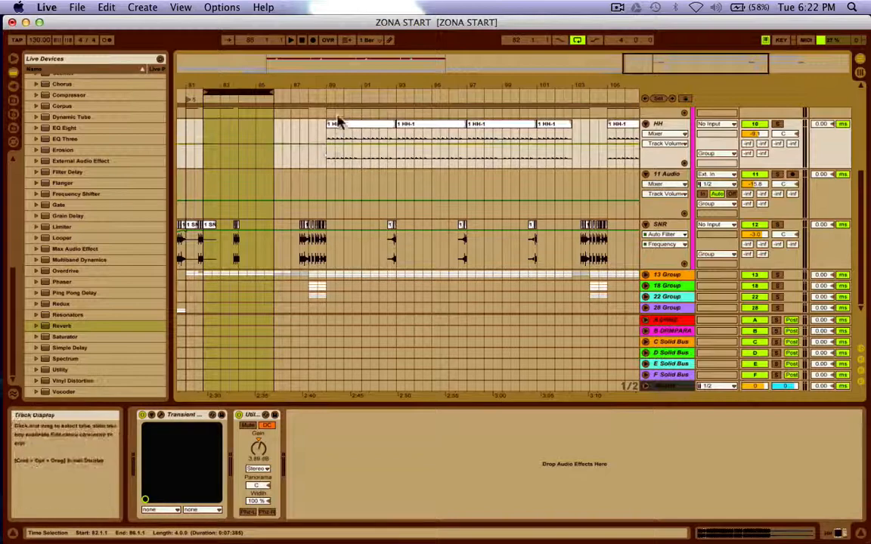
click(396, 92)
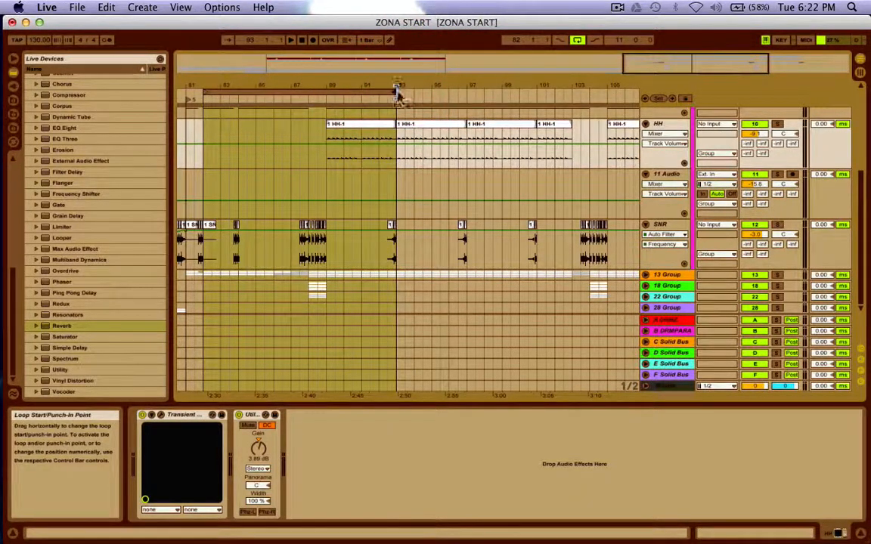
click(328, 92)
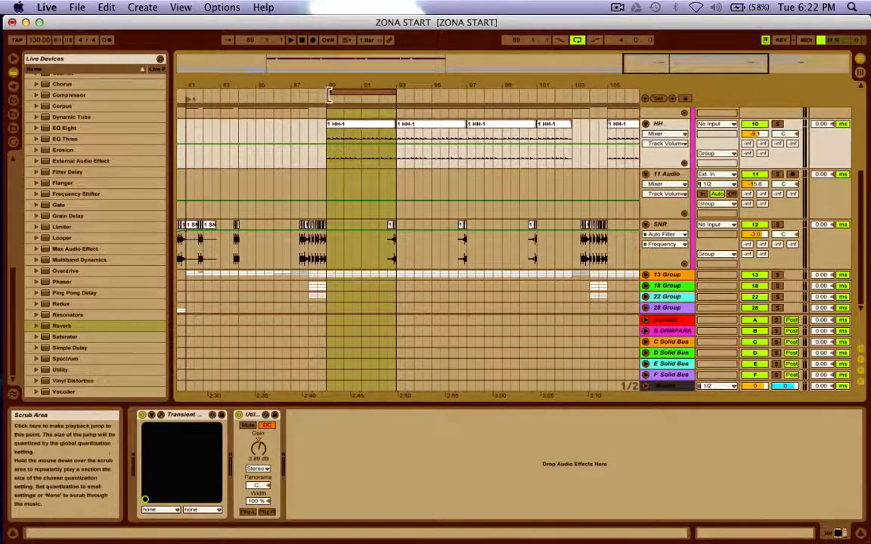
mouse_move(329, 94)
mouse_down()
mouse_move(375, 98)
mouse_move(330, 103)
mouse_up()
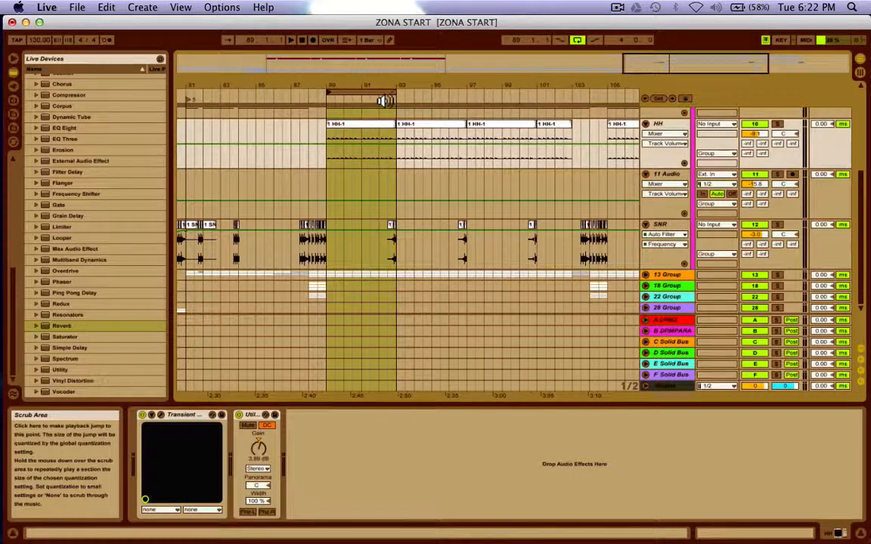
Select the reversed snare clip before bar 93 on the SNR track, and highlight the range from bar 91 to 94
click(325, 189)
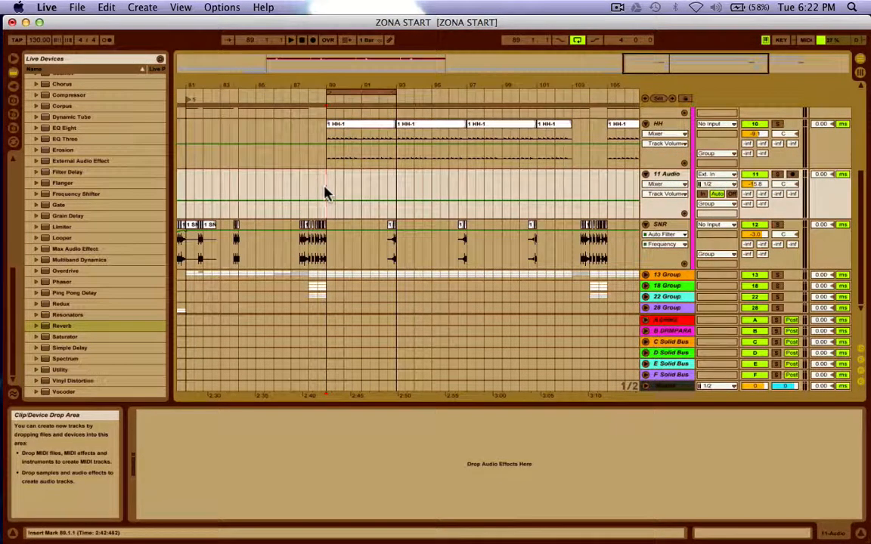
click(390, 227)
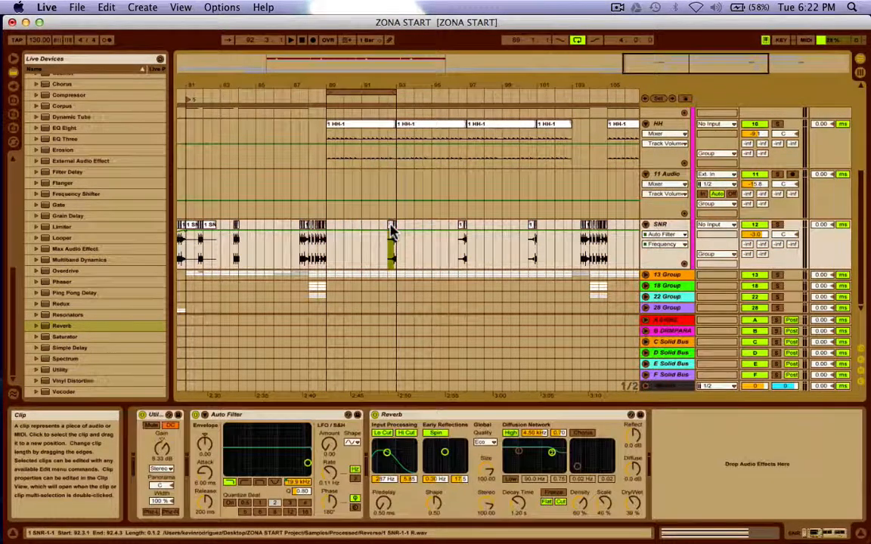
drag(365, 228, 420, 228)
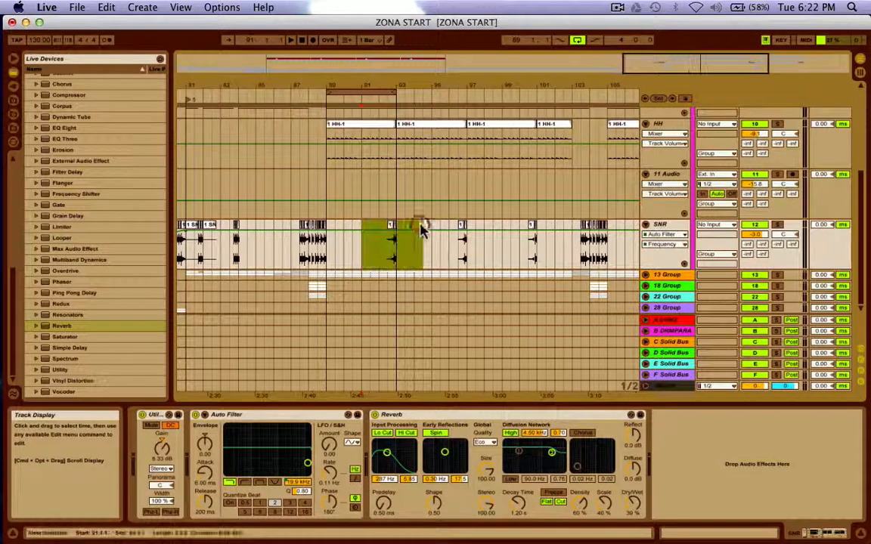
drag(368, 257, 416, 251)
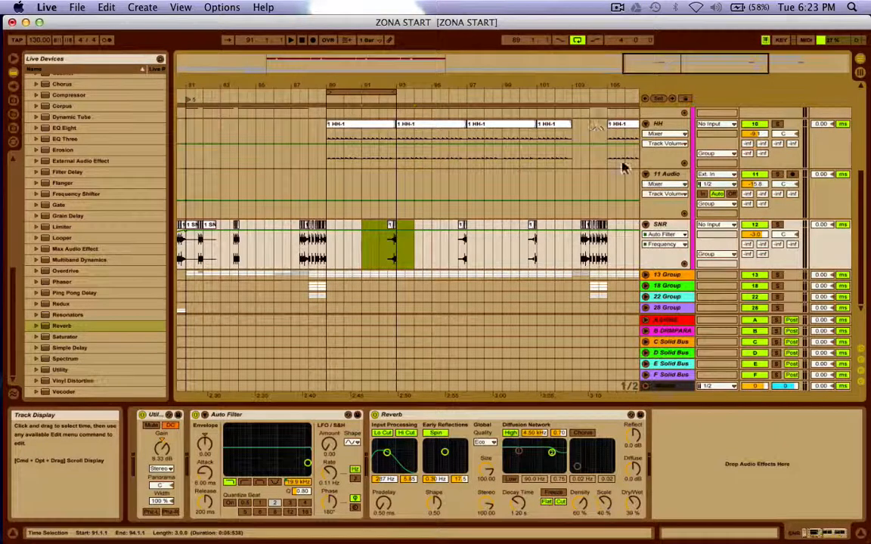
Collapse 6 Group and select its group track
scroll(643, 151, up, 5)
click(646, 126)
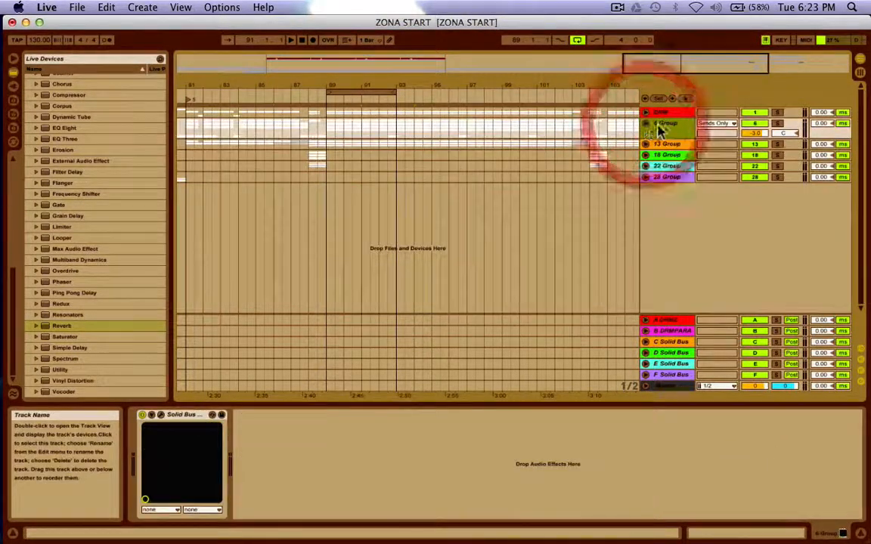
click(664, 130)
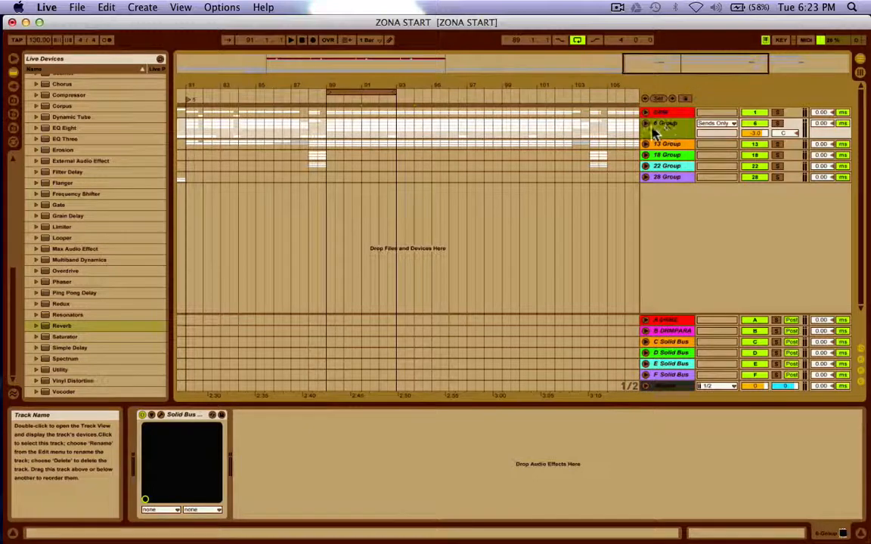
click(646, 125)
click(647, 124)
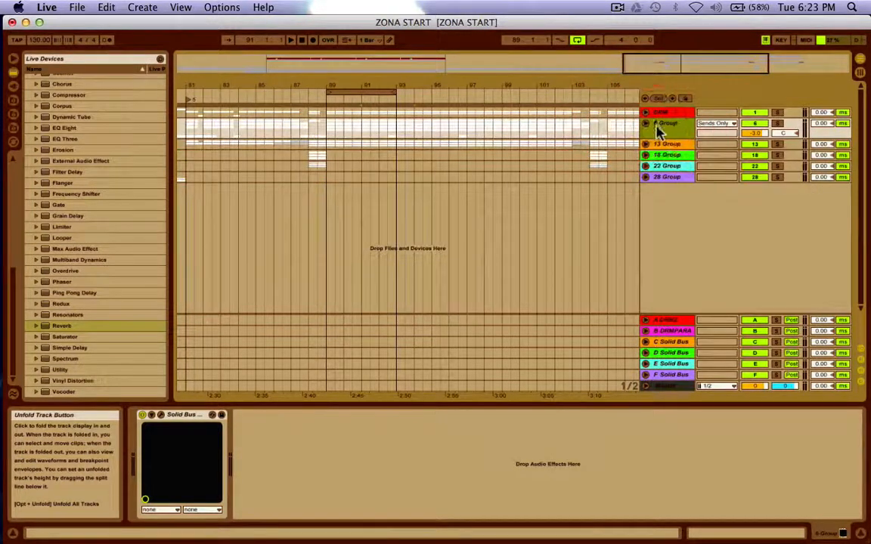
click(658, 128)
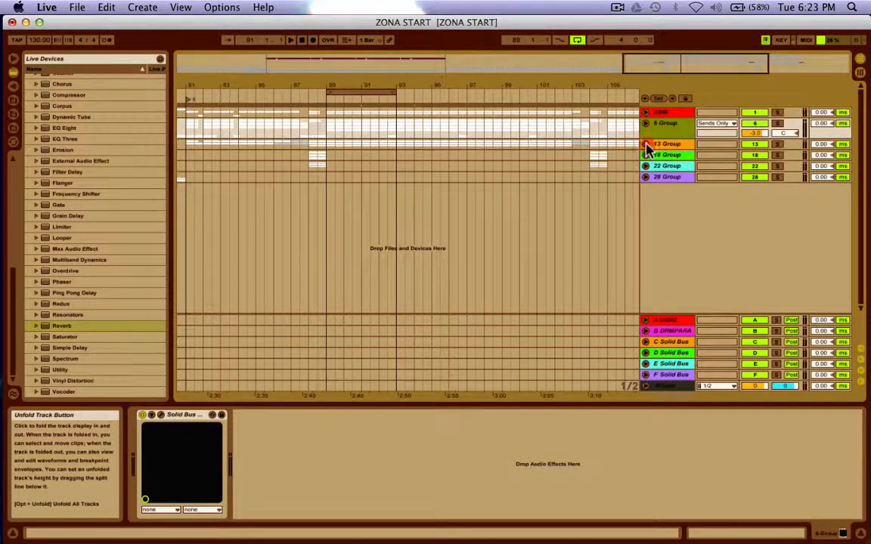
Expand 13 Group and select its hit track to show the track's devices
click(646, 144)
click(659, 155)
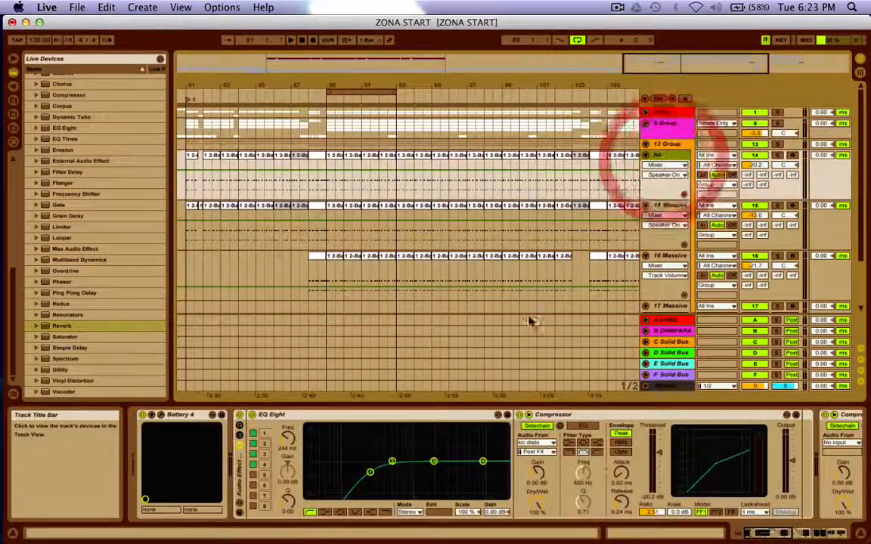
Inspect the EQ Eight and kick-sidechained Compressor in the hit track's Audio Effect Rack, folding and unfolding the rack's devices
click(239, 477)
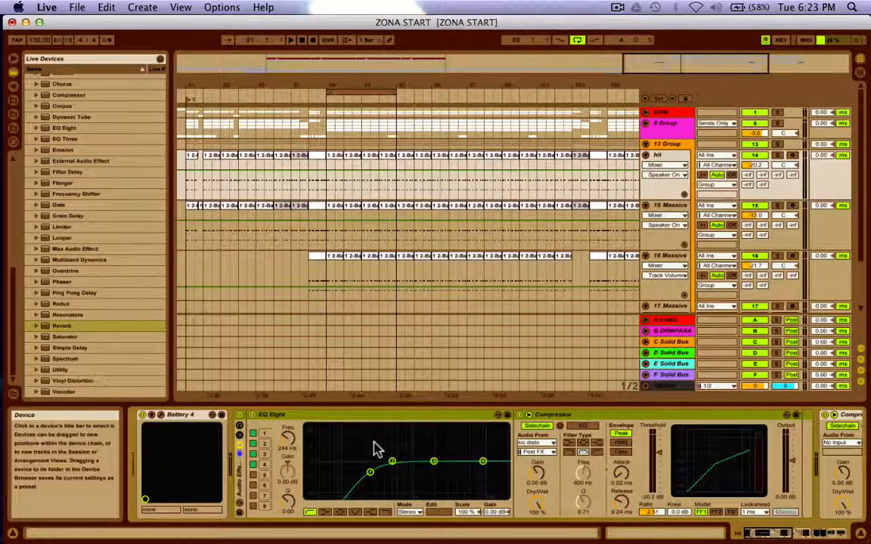
click(242, 470)
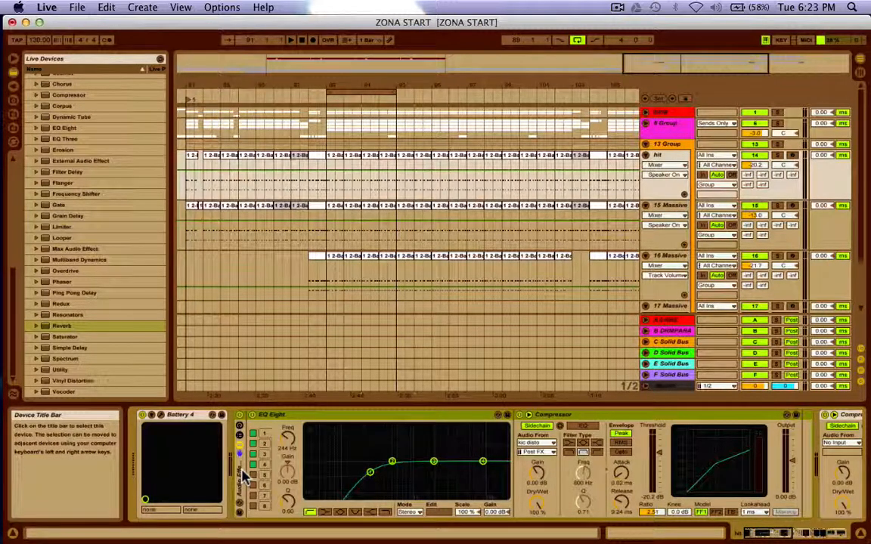
click(244, 476)
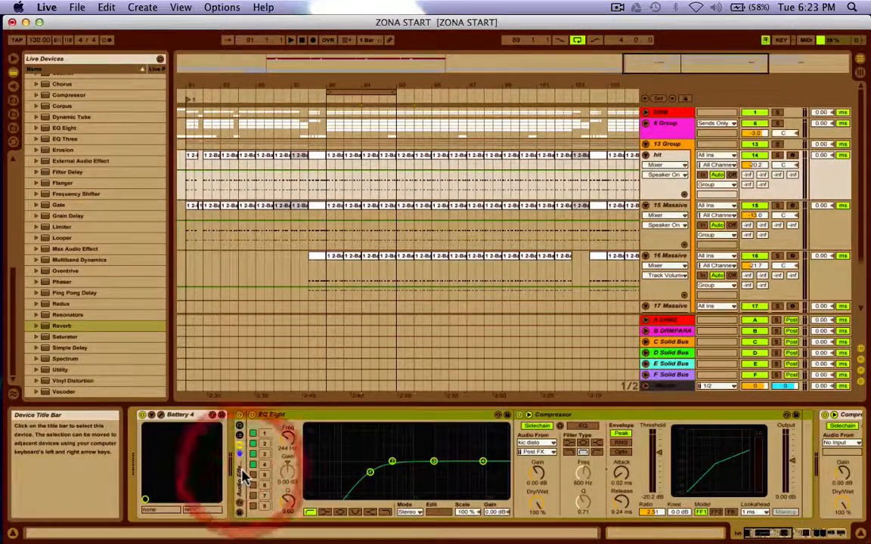
click(384, 415)
click(652, 415)
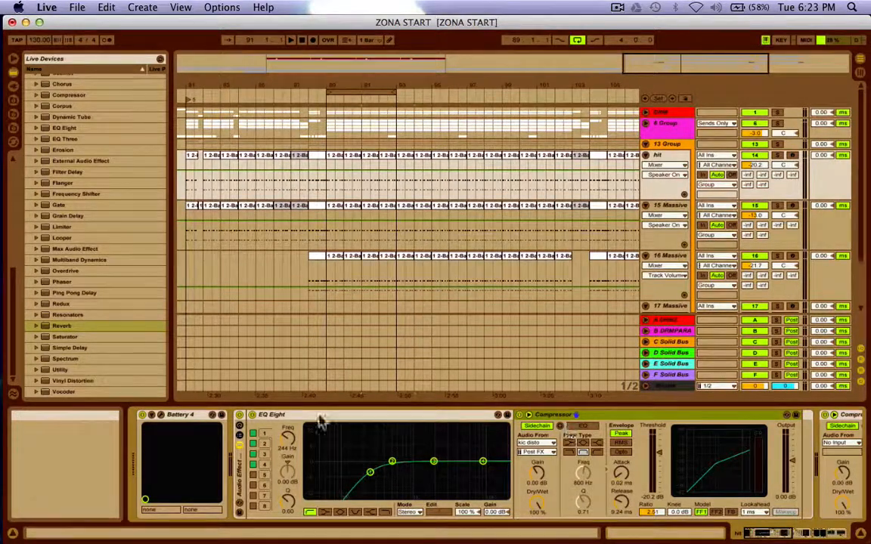
double_click(240, 469)
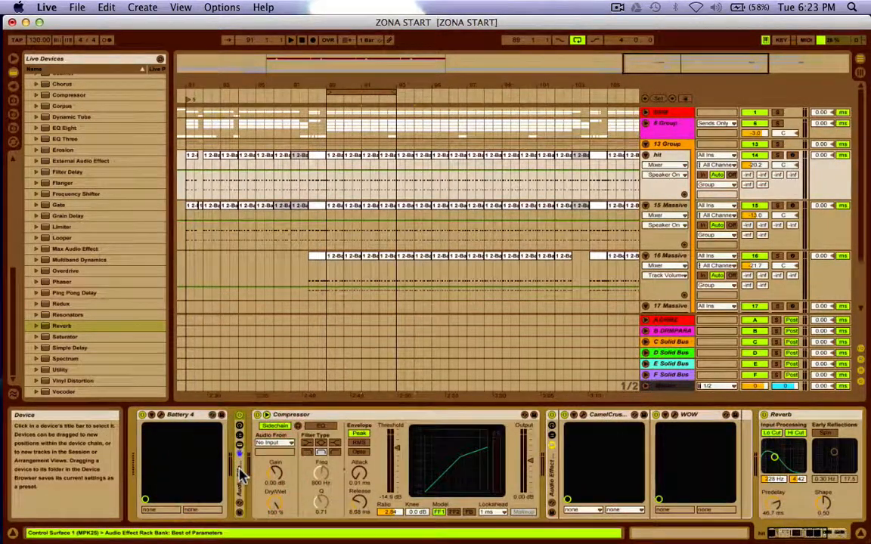
double_click(239, 467)
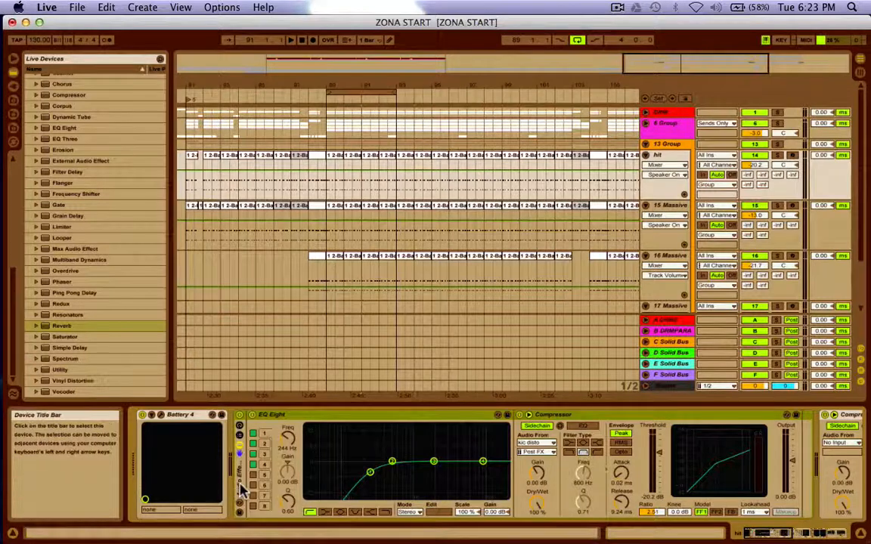
click(241, 480)
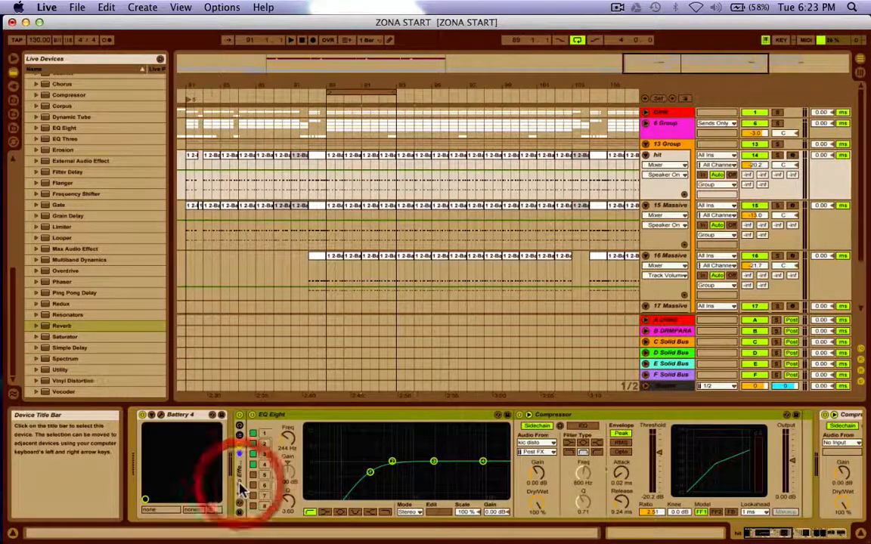
Show the devices on the 15 Massive and 16 Massive tracks, and collapse 13 Group
click(668, 207)
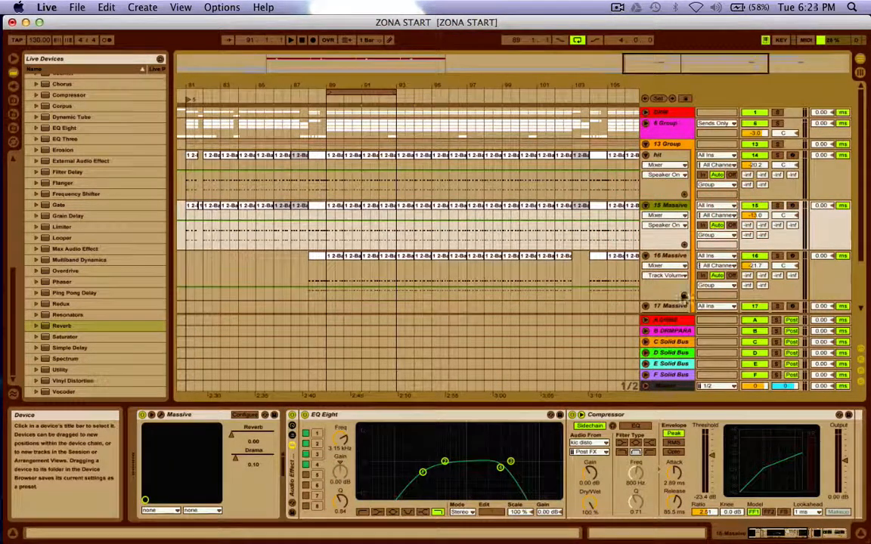
click(666, 254)
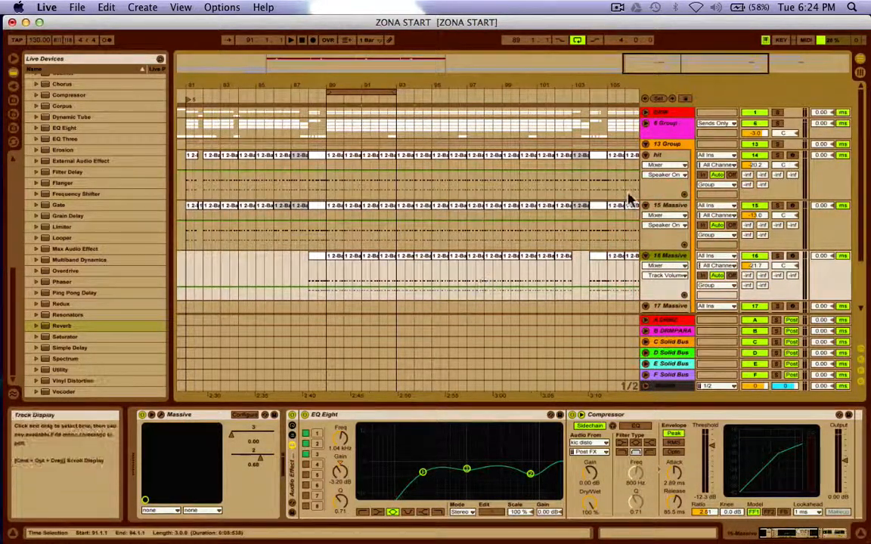
click(622, 258)
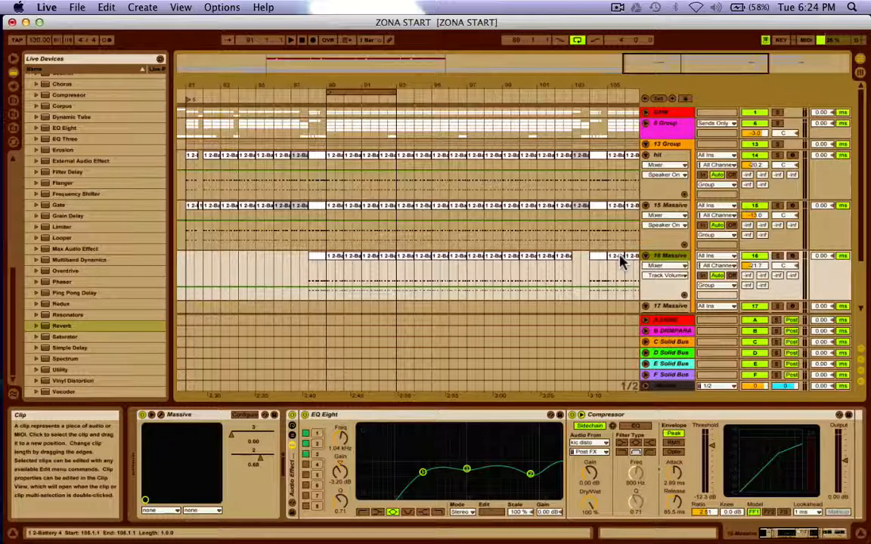
click(647, 145)
Mute return buses A and B in the Session View and play the loop briefly
key(Tab)
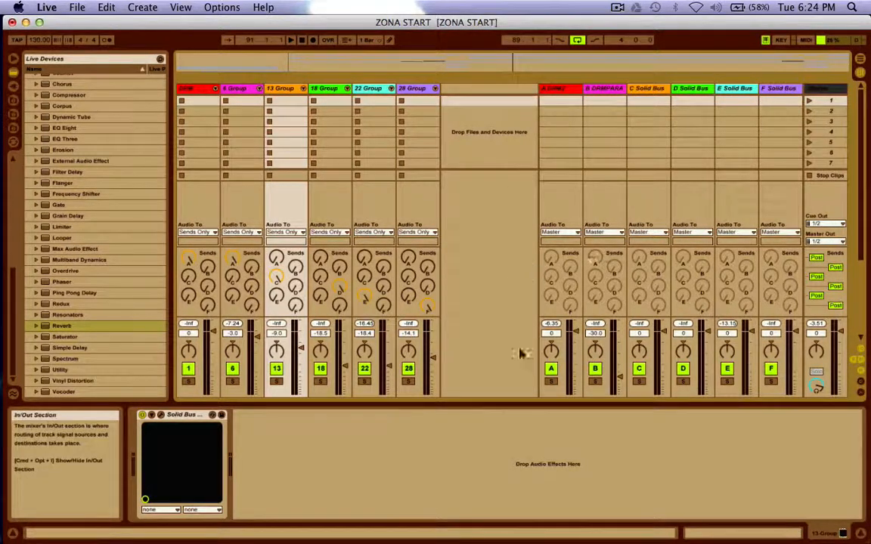
click(551, 369)
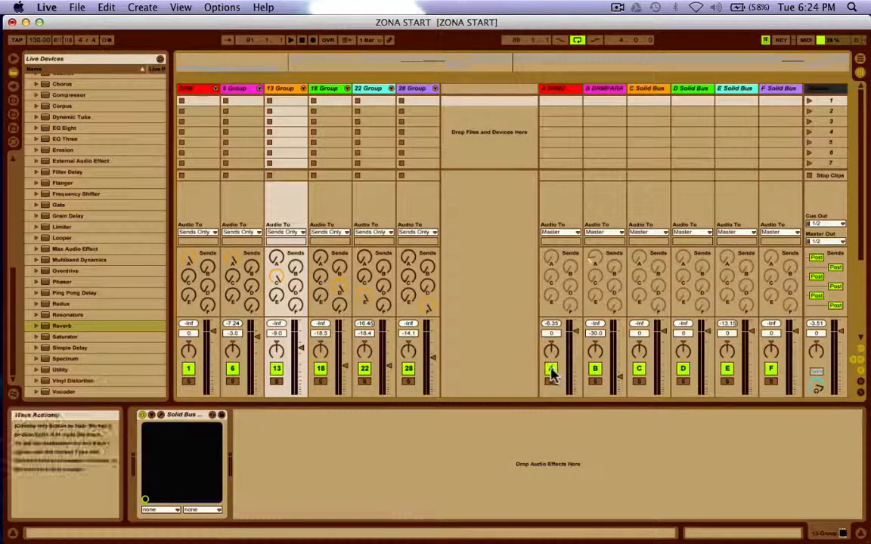
click(595, 370)
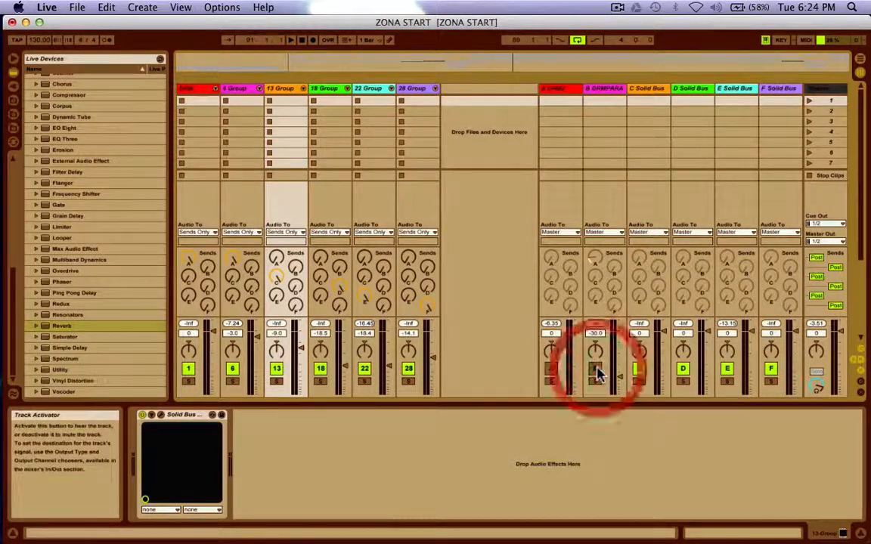
key(space)
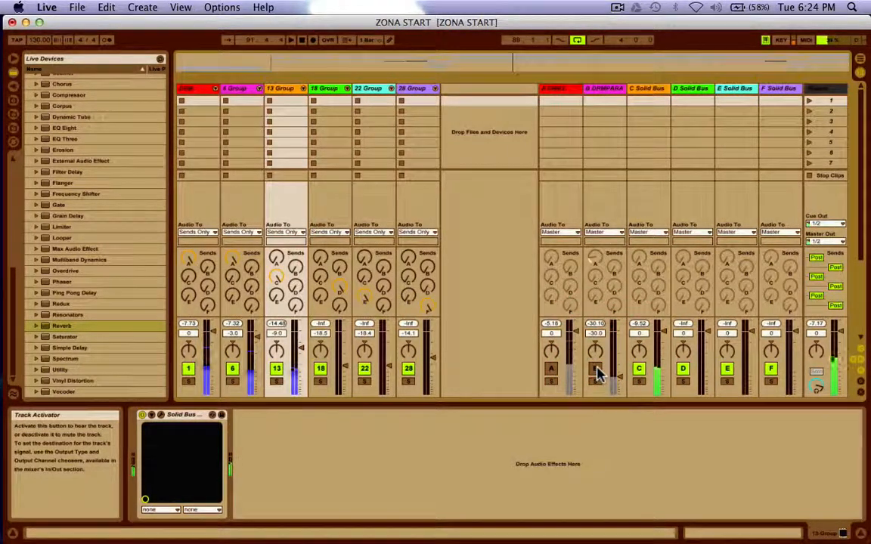
key(space)
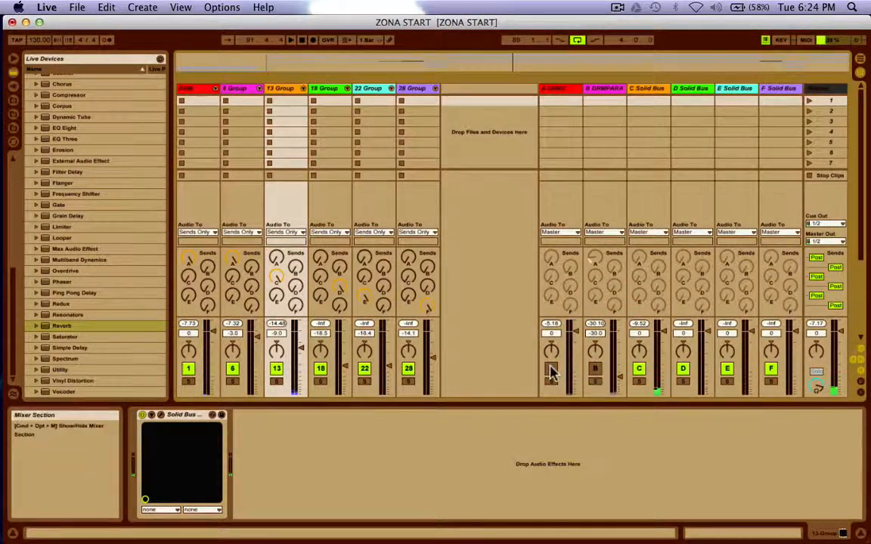
Show the B DRMPARA bus's devices, and play the loop with only return A muted before reactivating it
click(606, 89)
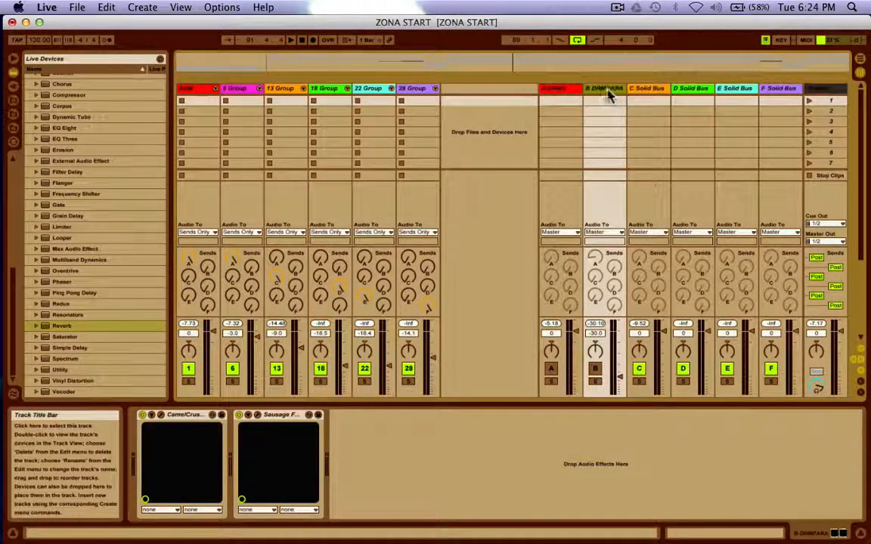
click(551, 368)
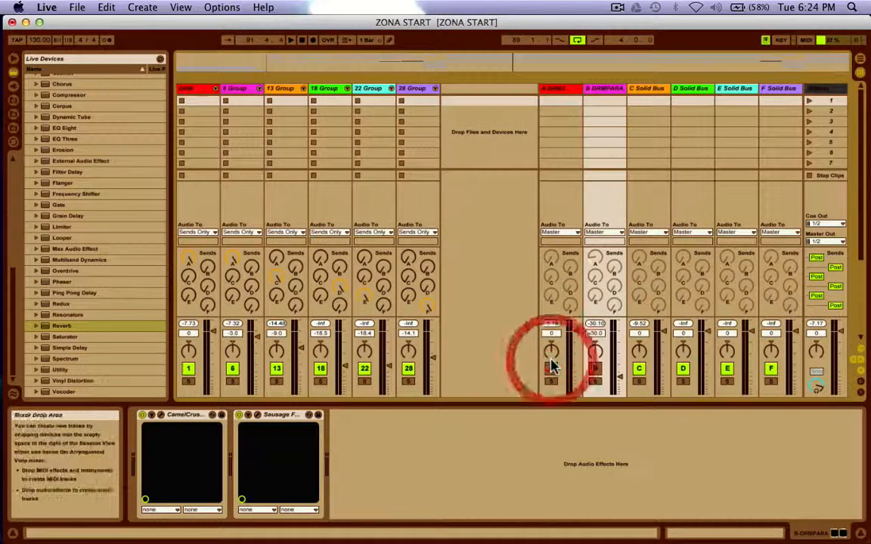
click(552, 370)
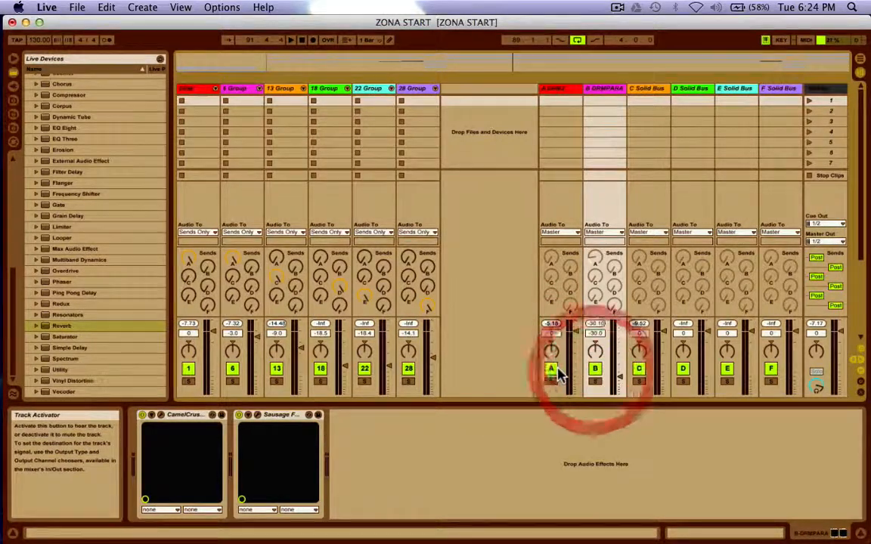
click(552, 369)
key(space)
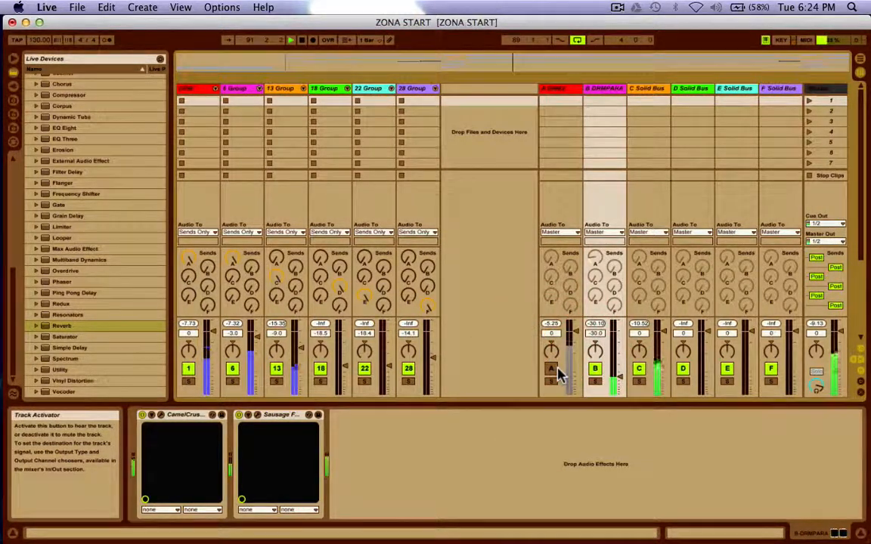
click(552, 369)
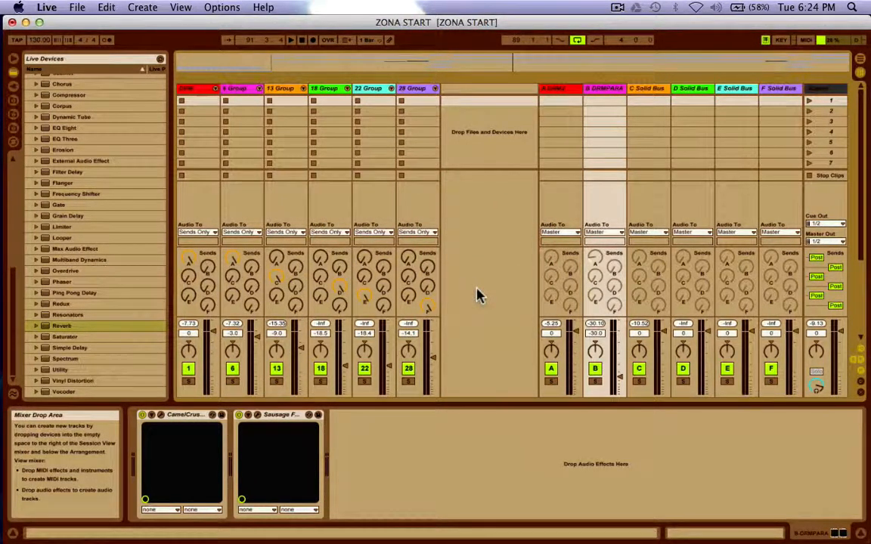
Insert a new return track after B DRMPARA and delete it again
key(alt+super+t)
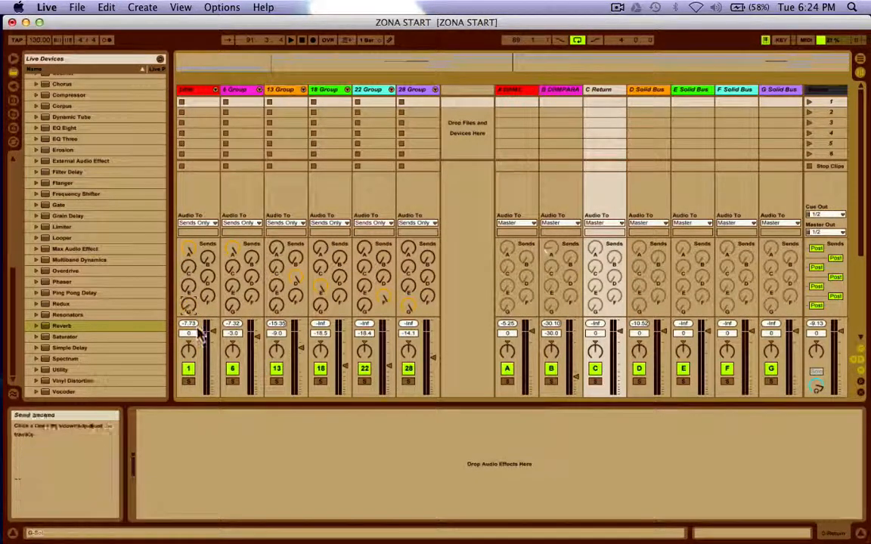
click(611, 92)
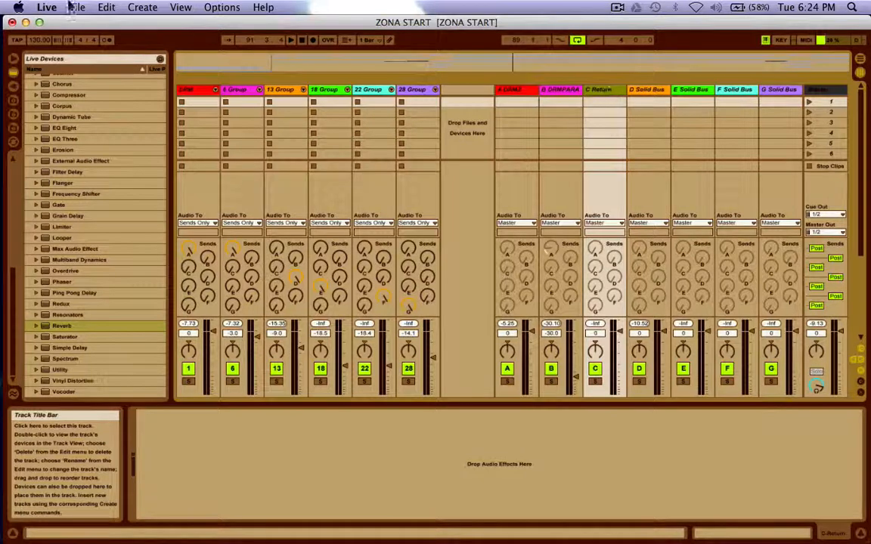
click(106, 7)
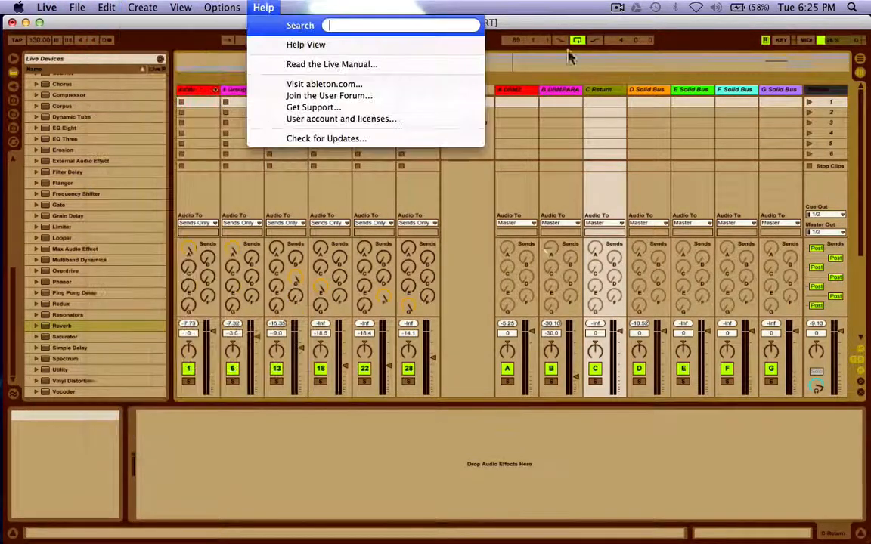
click(593, 26)
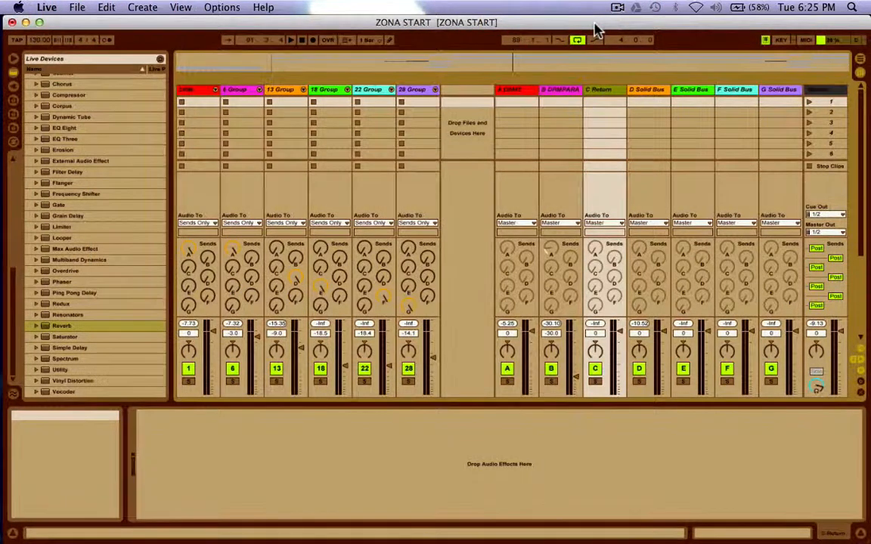
key(Delete)
click(499, 257)
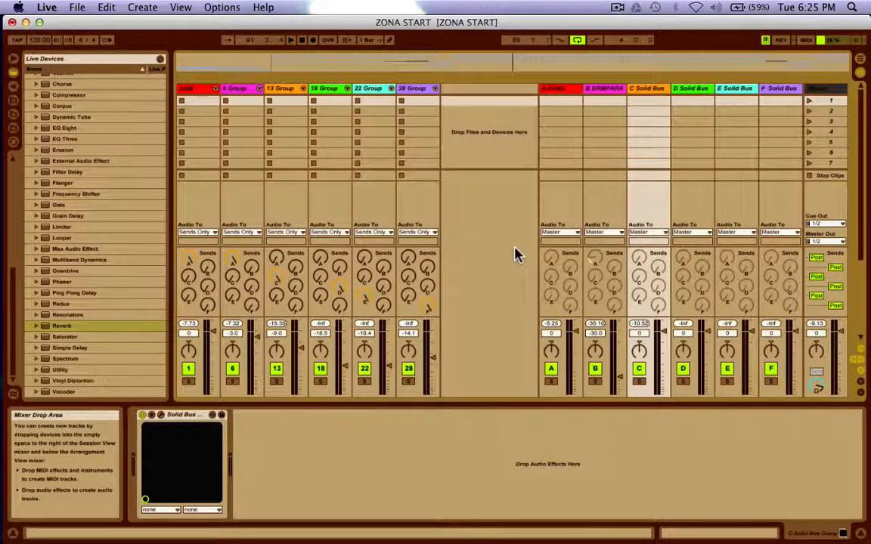
Open the Preferences, move the window aside, and show the Look/Feel settings
key(super+comma)
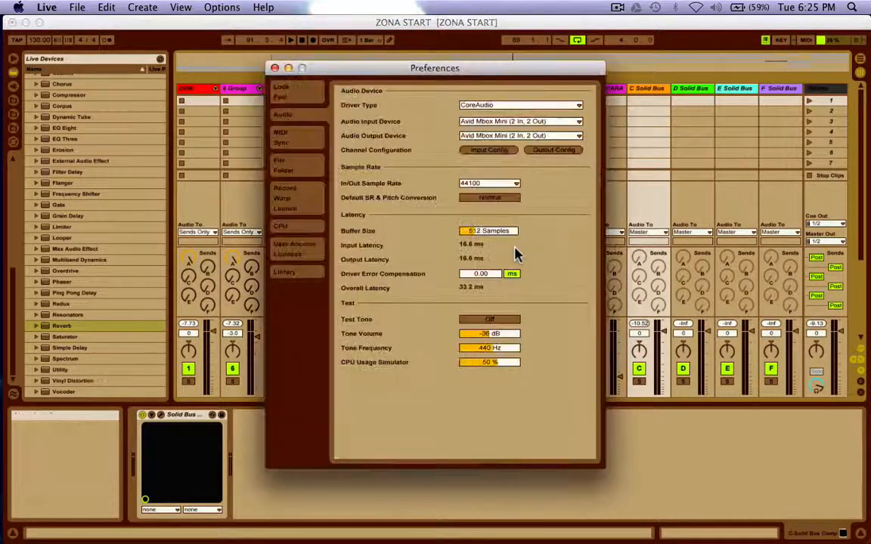
drag(468, 68, 391, 58)
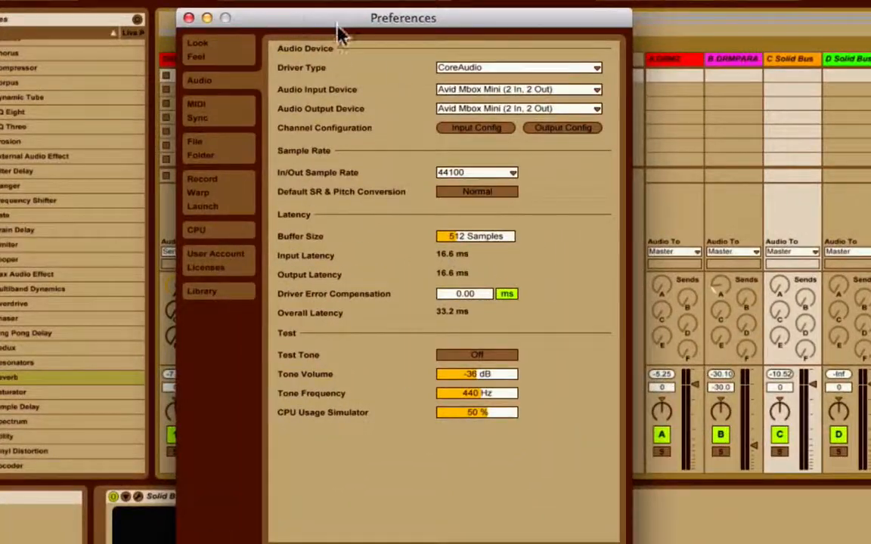
drag(308, 60, 288, 59)
drag(306, 25, 273, 24)
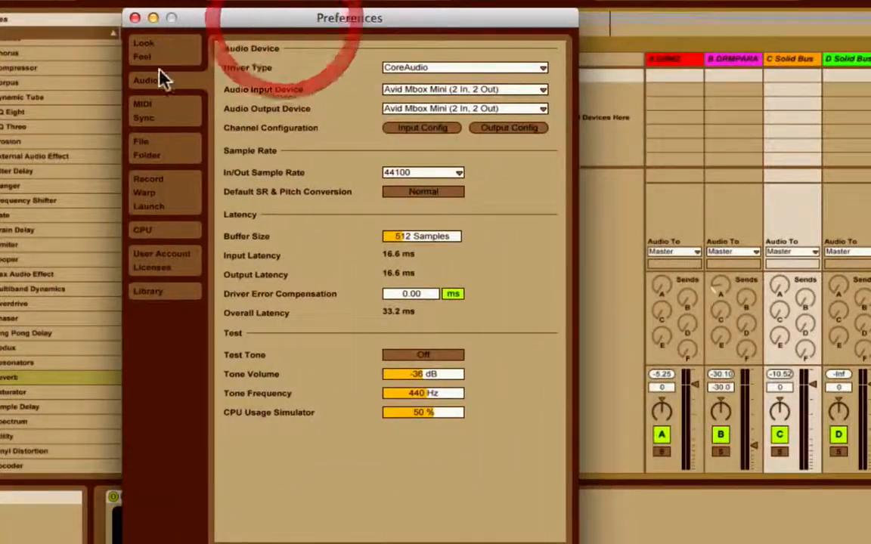
click(151, 51)
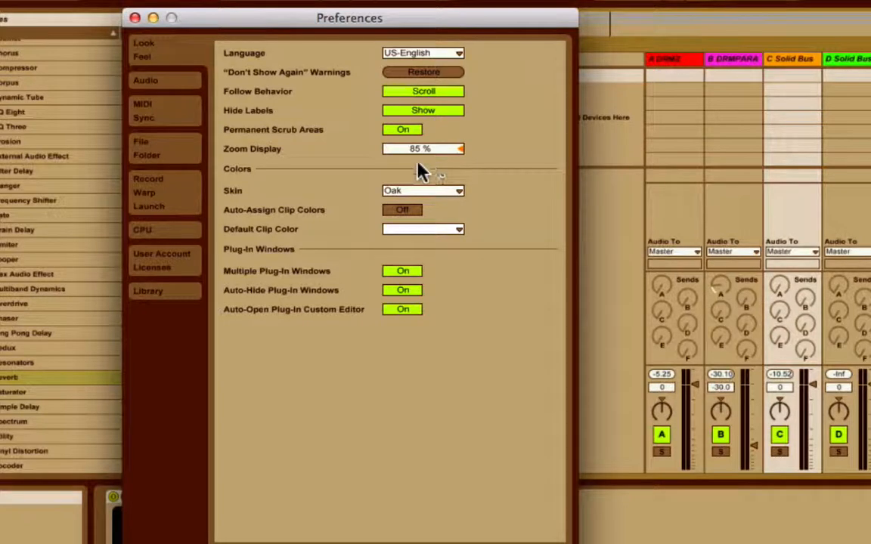
View the available skins while keeping Oak, reset the Zoom Display to its default, and close the Preferences
click(423, 190)
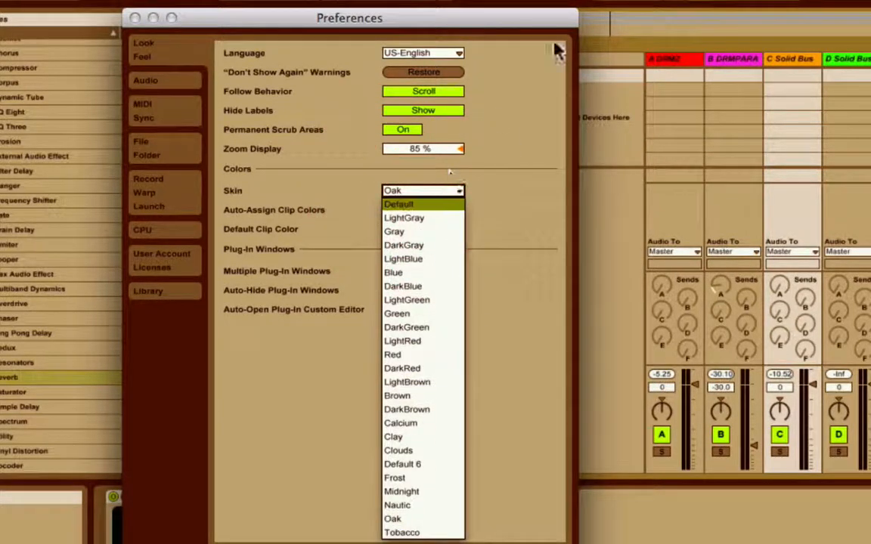
click(316, 166)
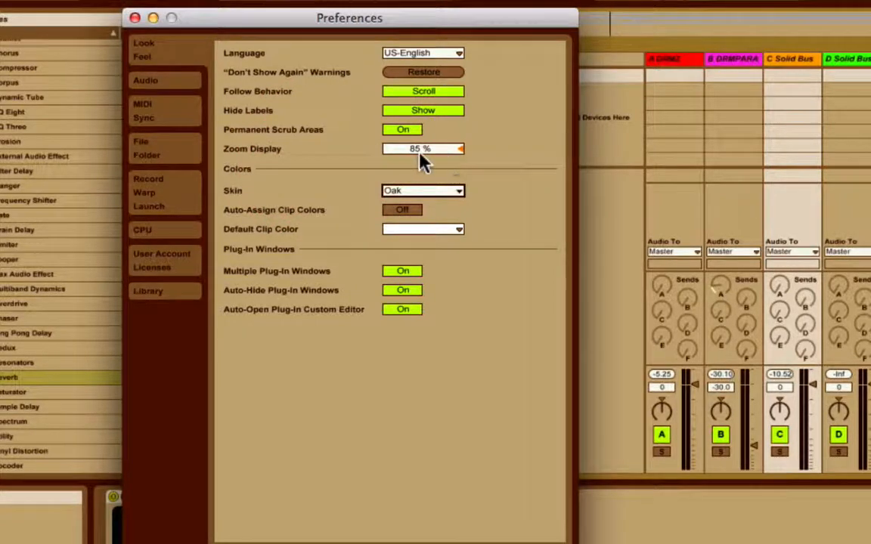
click(462, 150)
click(136, 18)
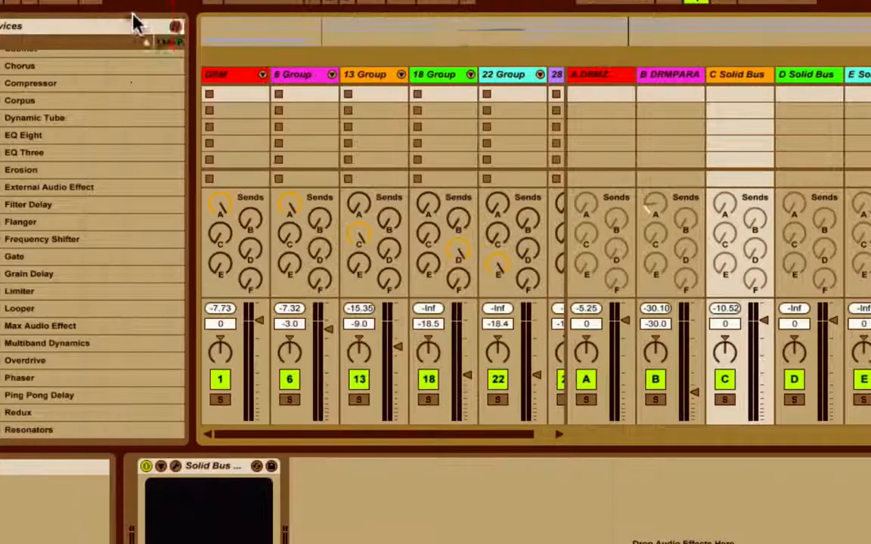
Return to the Arrangement View and expand 6 Group to show its kick and snare tracks
key(Tab)
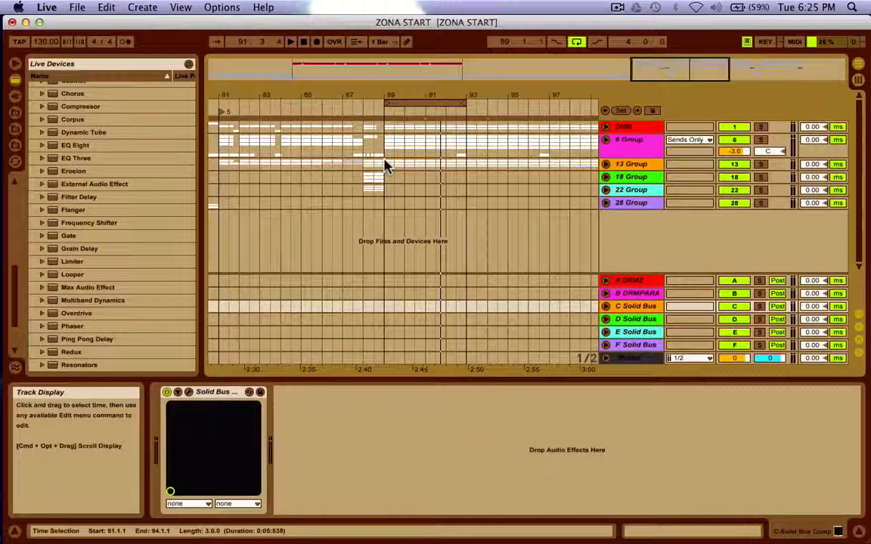
scroll(402, 165, left, 10)
scroll(401, 165, right, 12)
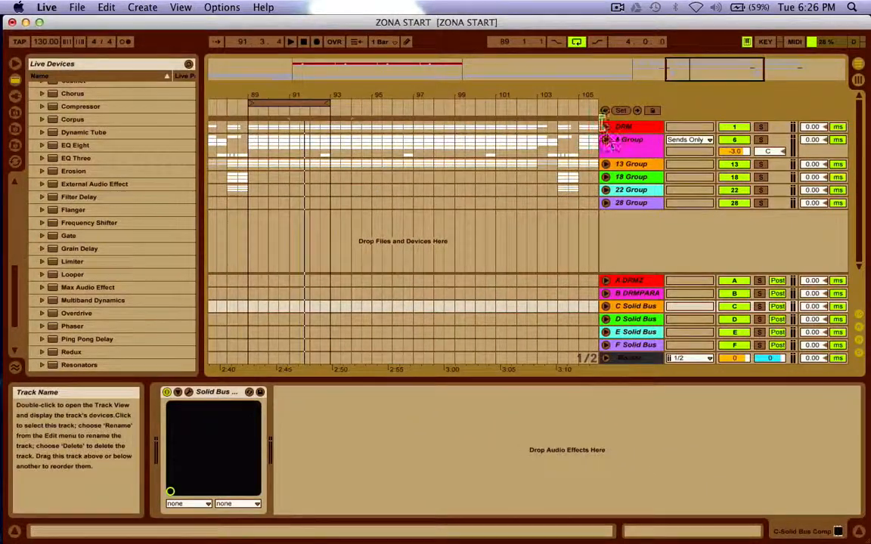
click(606, 139)
scroll(628, 215, up, 5)
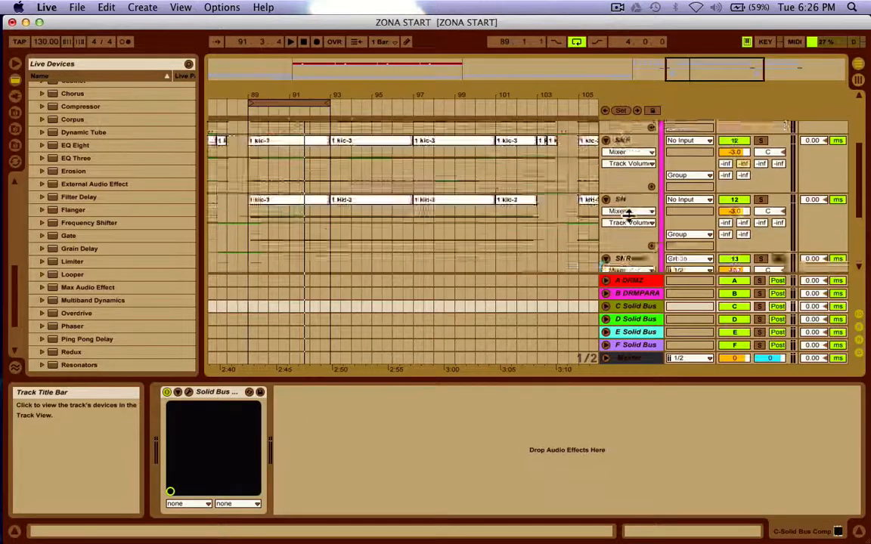
Collapse 6 Group, reduce the Zoom Display to 85 % in the Preferences, and return to the Arrangement View
click(607, 142)
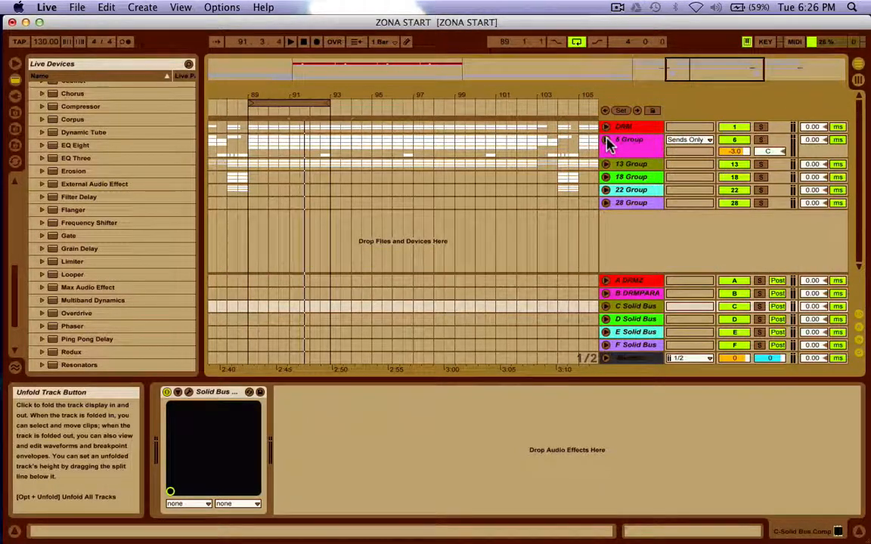
key(super+comma)
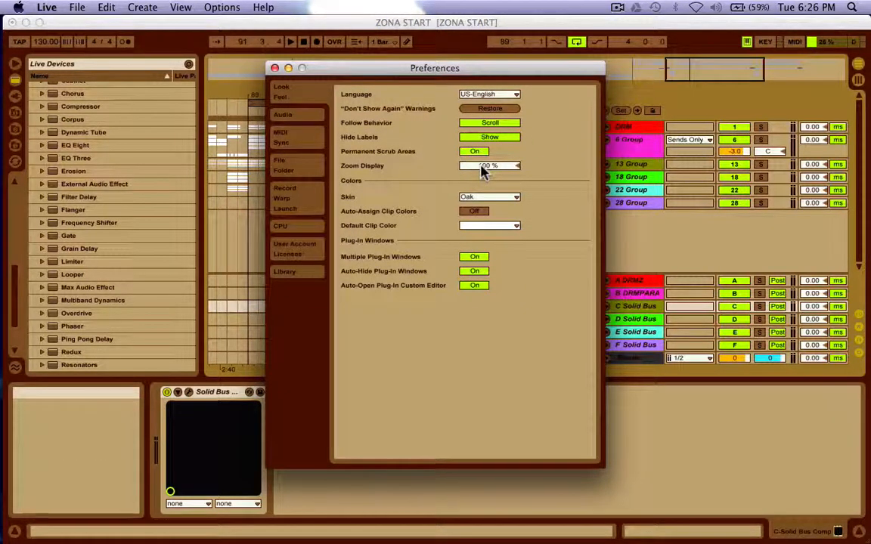
mouse_move(483, 171)
mouse_down()
mouse_move(484, 212)
mouse_move(483, 120)
mouse_move(484, 185)
mouse_move(490, 170)
mouse_up()
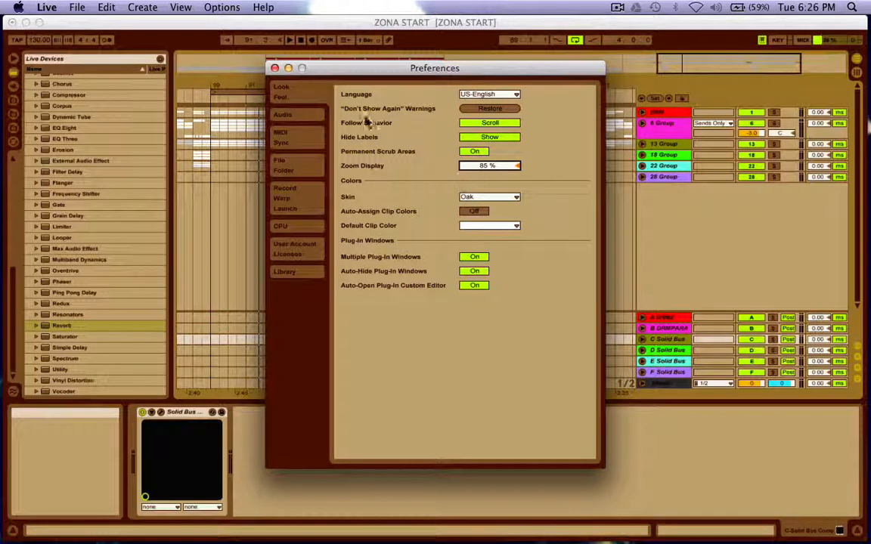
click(275, 68)
click(551, 252)
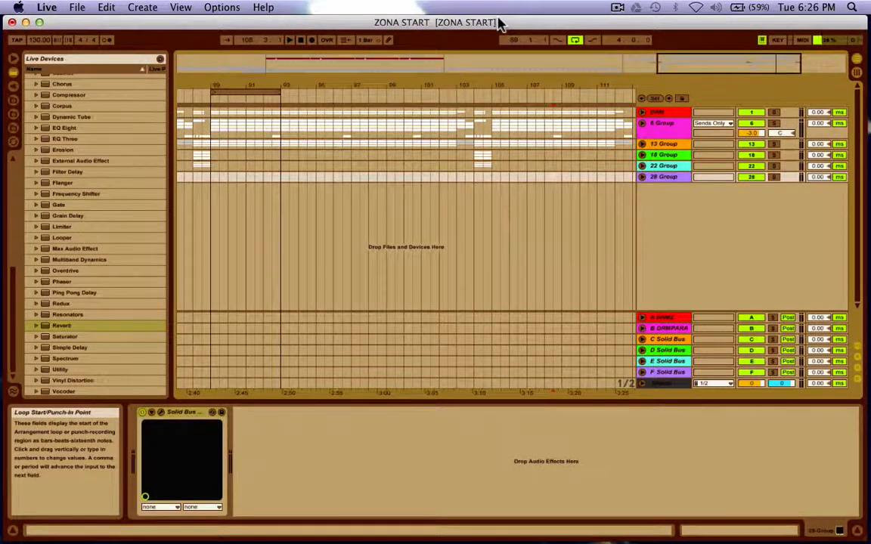
Try the Midnight skin and switch back to Oak, set the Zoom Display to 83 %, and close the Preferences
key(super+comma)
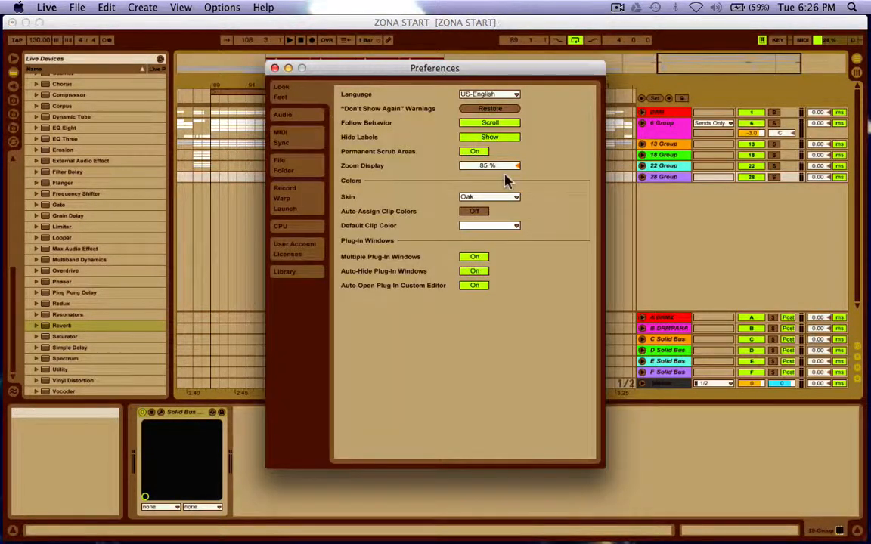
click(488, 197)
click(483, 422)
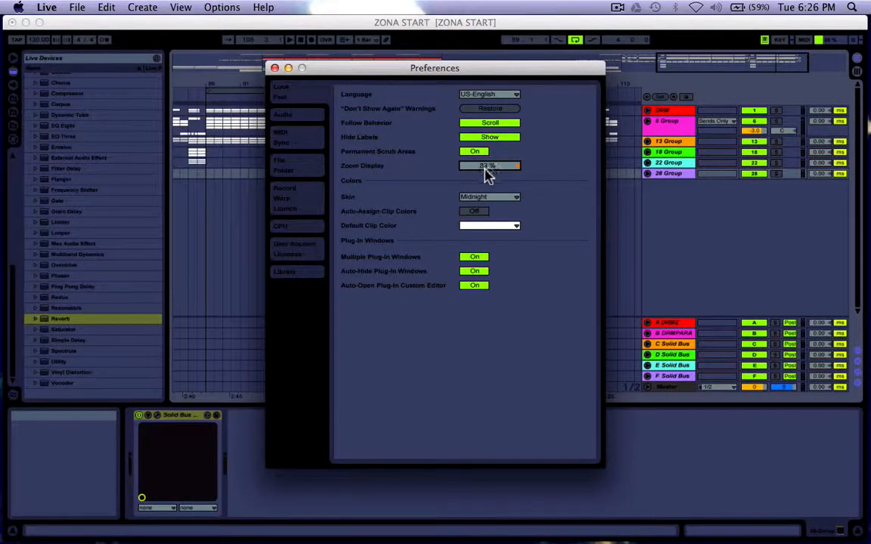
click(487, 196)
click(483, 444)
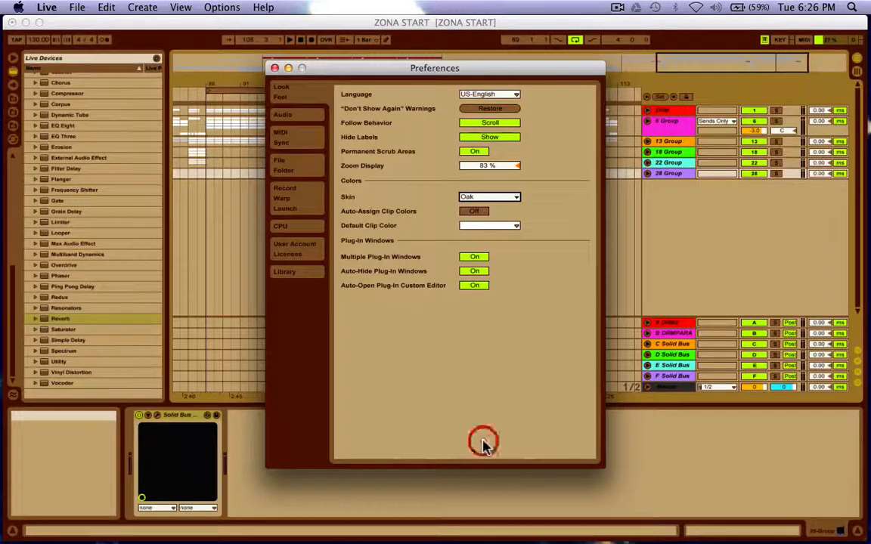
click(274, 68)
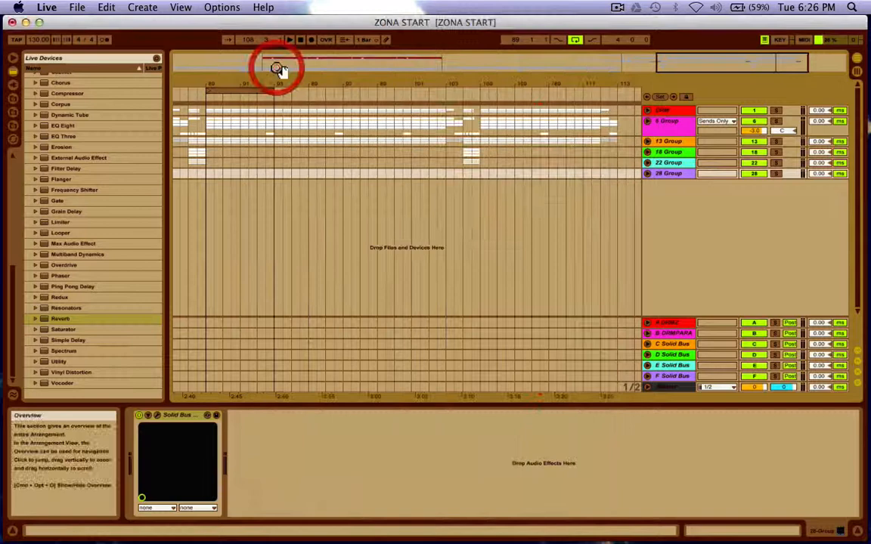
click(320, 254)
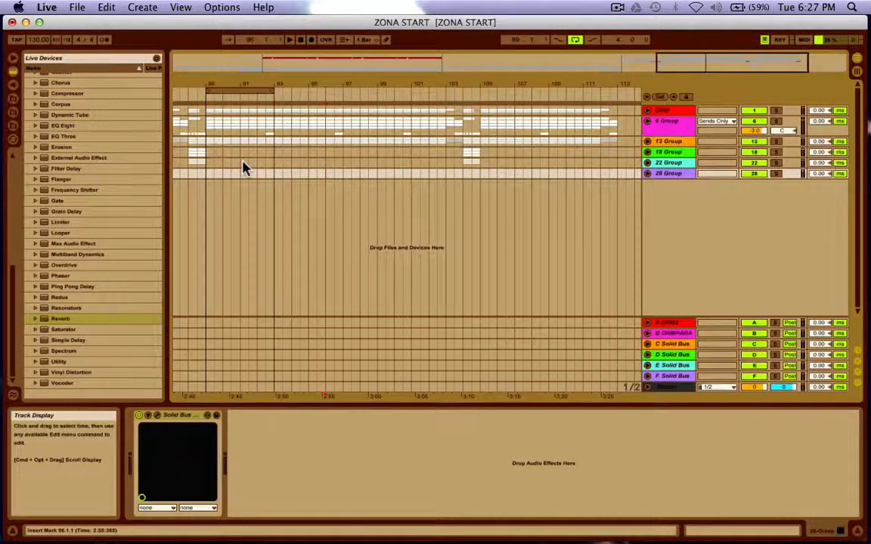
Select the A DRMZ return, select the adjacent tracks from 6 Group through 22 Group, and reselect only 6 Group
click(683, 325)
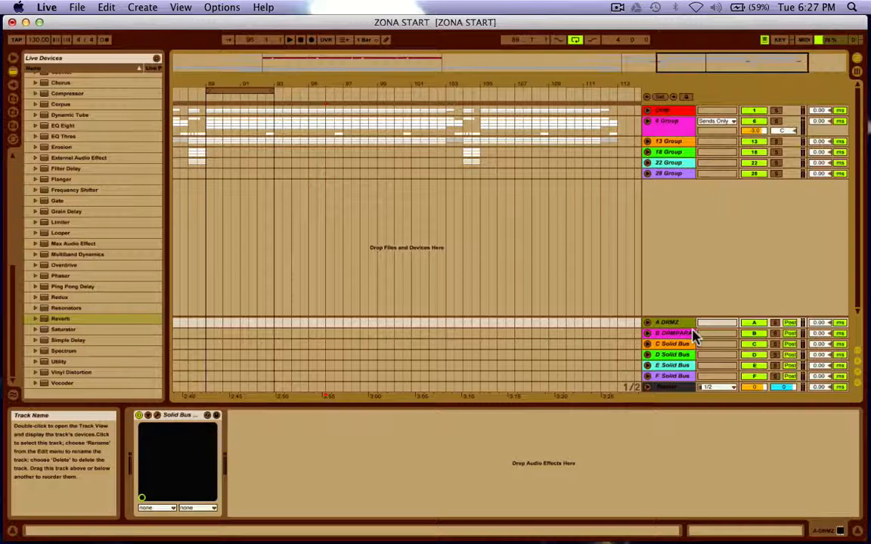
click(673, 124)
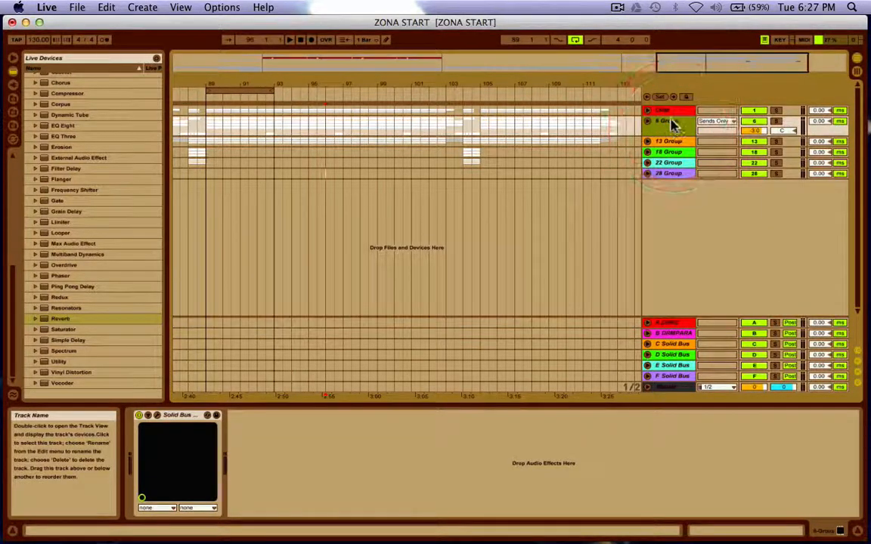
click(669, 168)
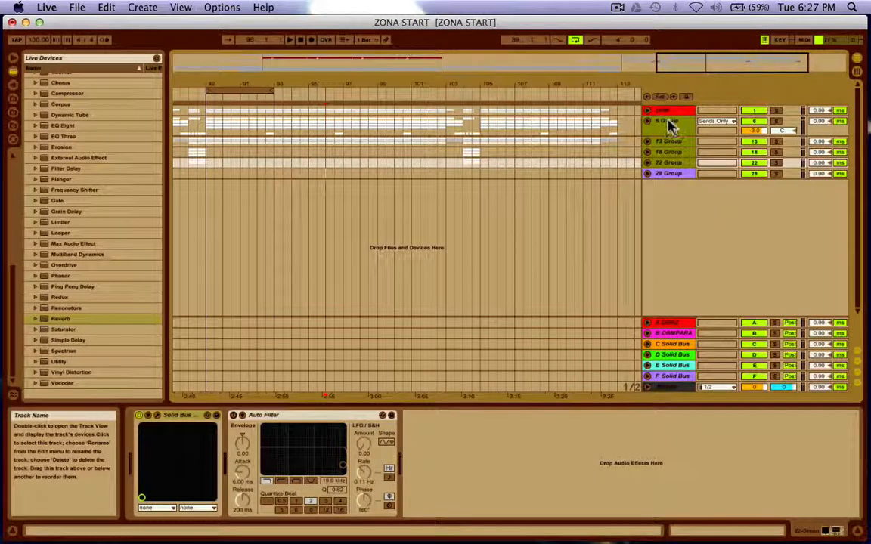
click(668, 138)
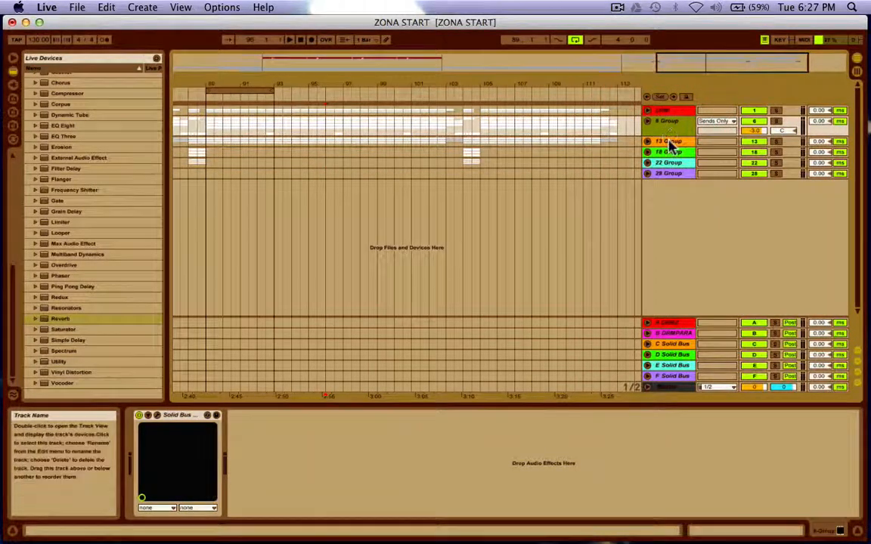
Select DRM, 13 Group, 28 Group and 18 Group together, then deselect all of them except DRM
click(669, 111)
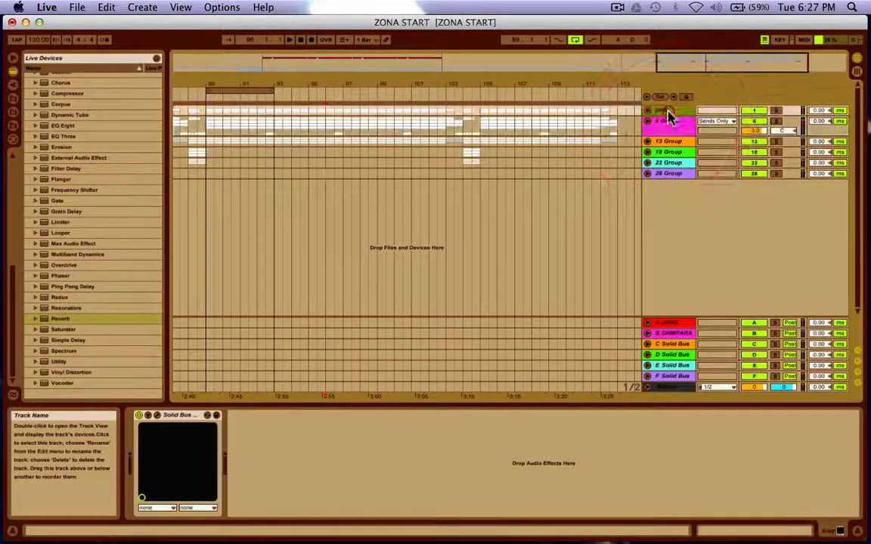
click(668, 143)
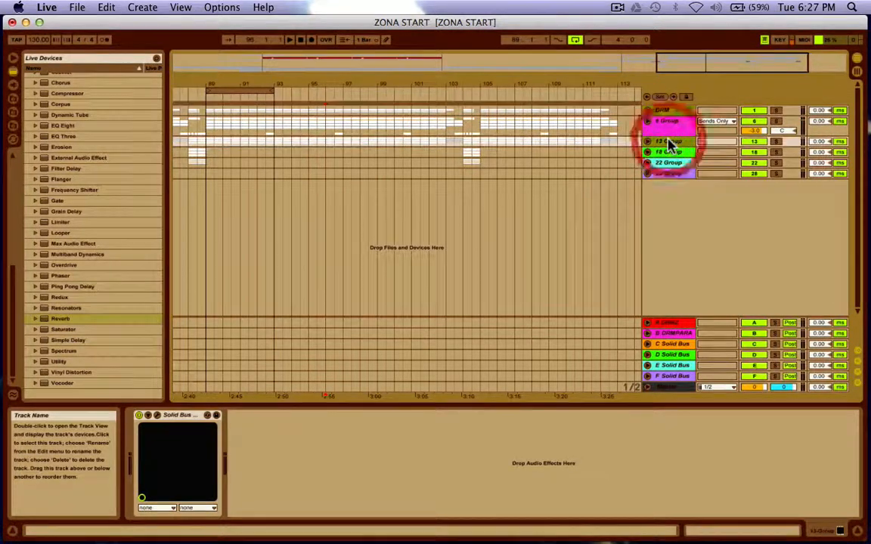
click(670, 173)
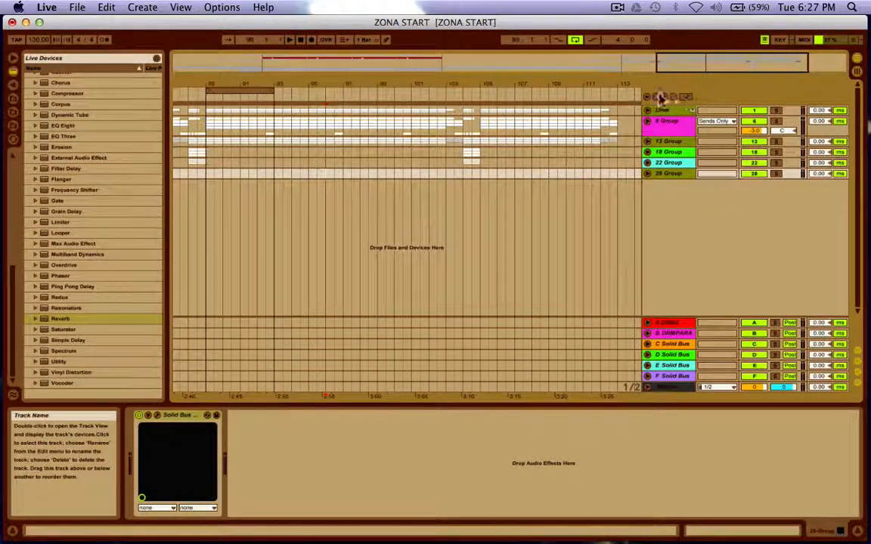
click(669, 155)
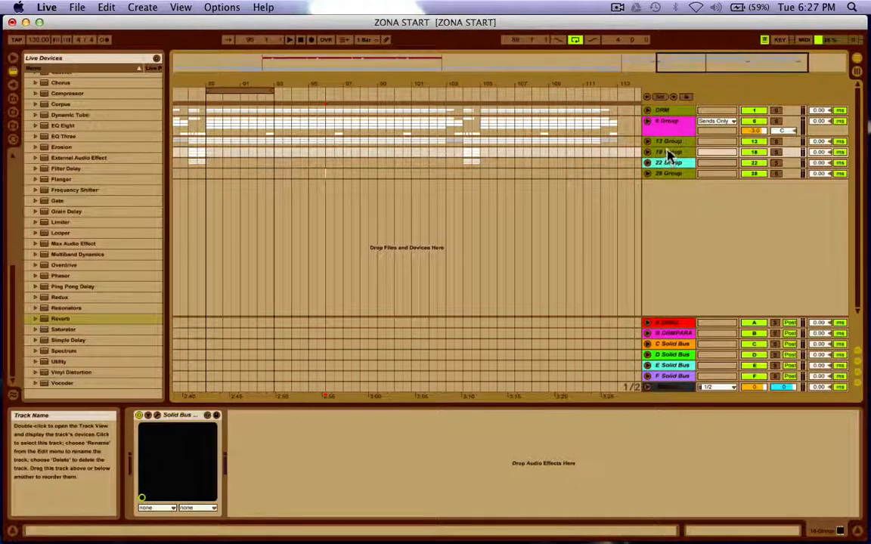
super+click(669, 154)
super+click(668, 142)
super+click(672, 175)
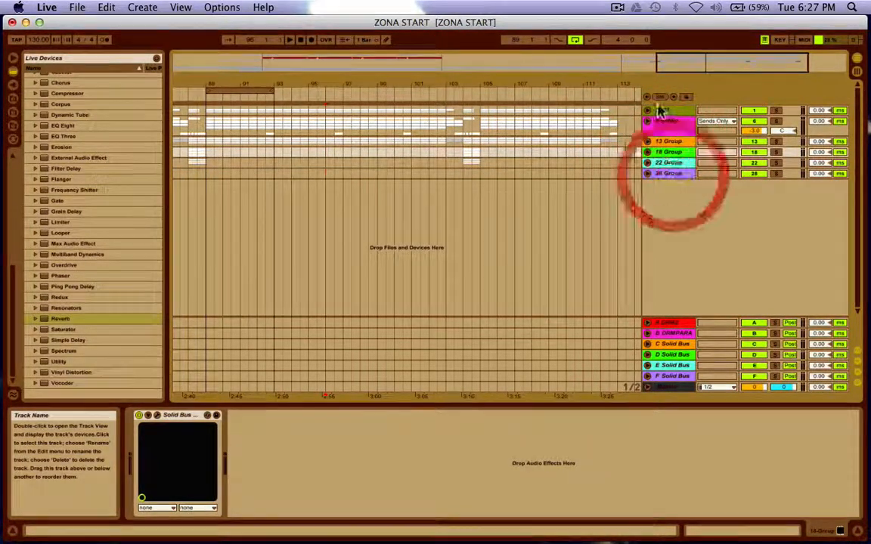
Expand 6 Group, select the looped bars from 89.1.1 to 93.1.1, and try duplicating a four-bar section of the kic track
click(665, 130)
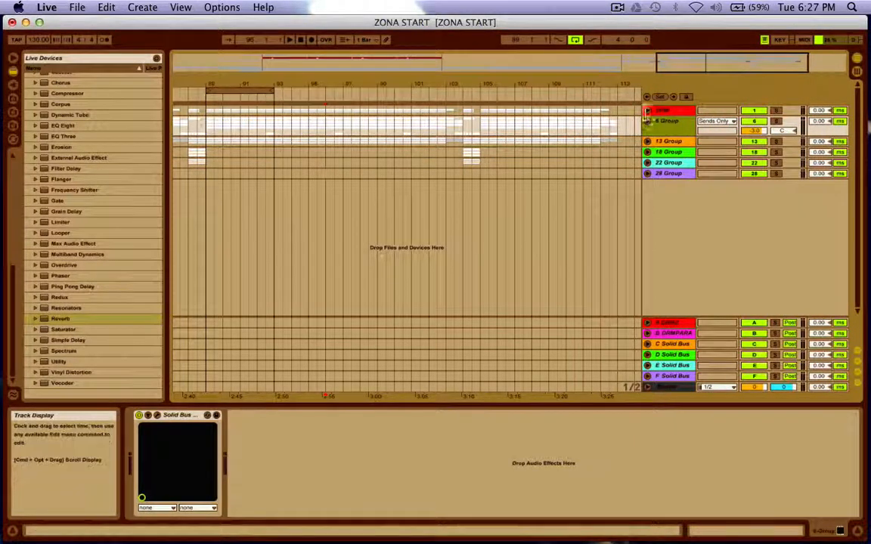
click(647, 122)
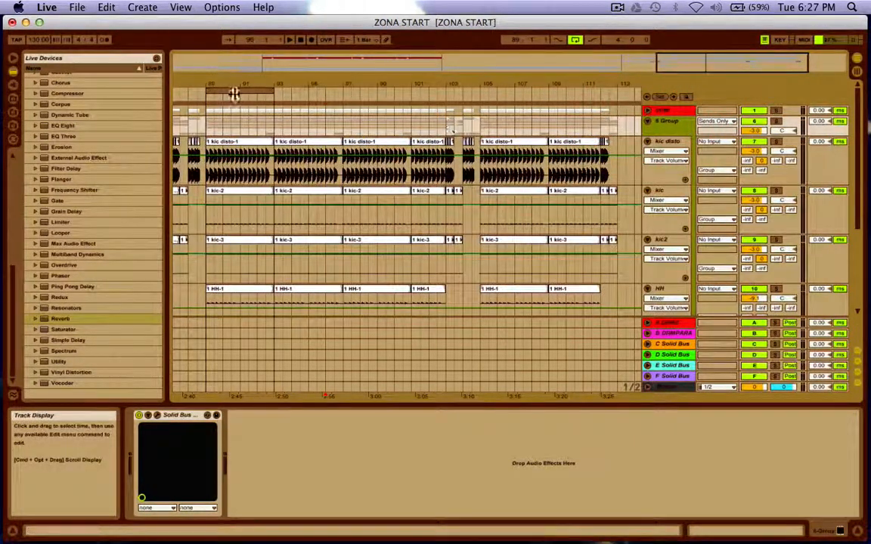
click(236, 91)
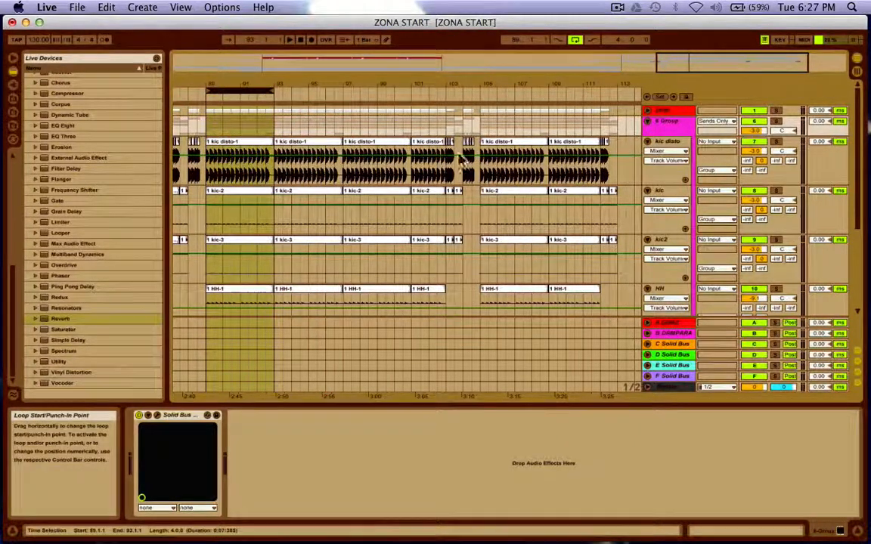
drag(508, 195, 618, 197)
key(super+d)
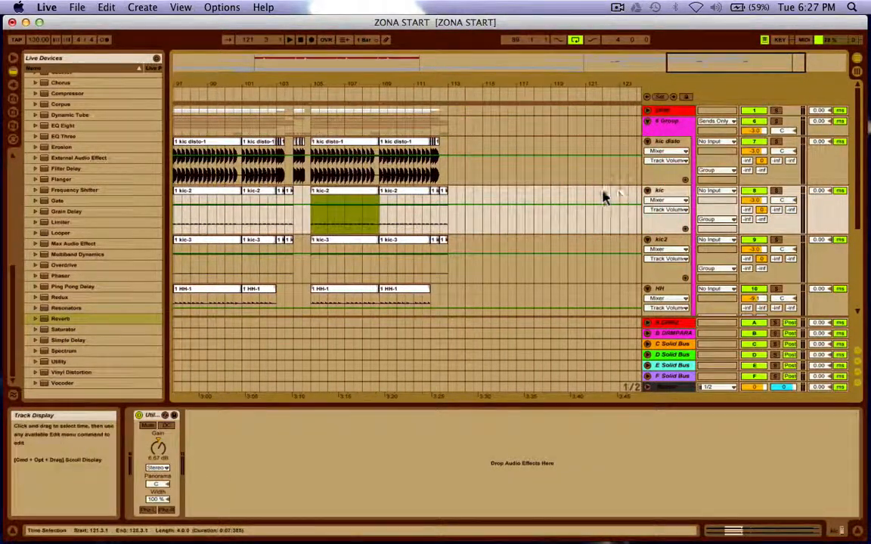
Collapse 6 Group, place the insert mark at 105.1.1 on 22 Group, and start playback
click(647, 121)
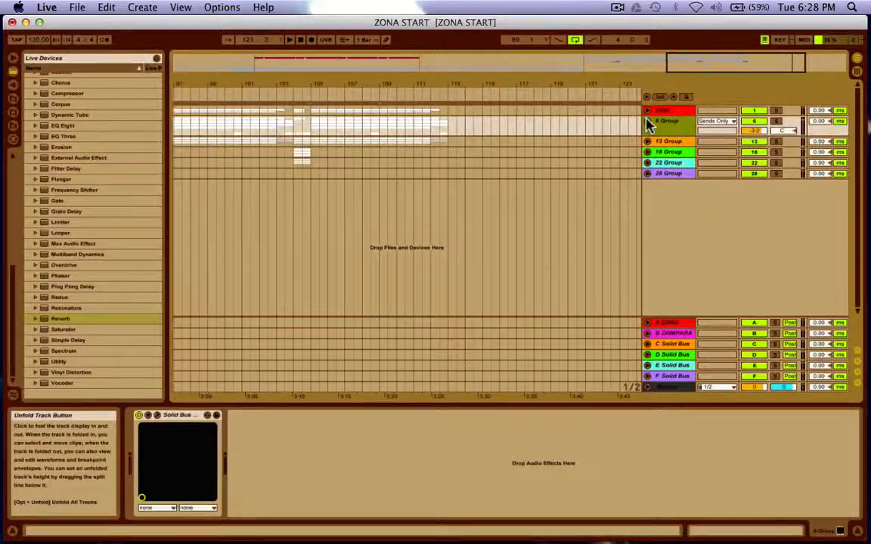
click(315, 171)
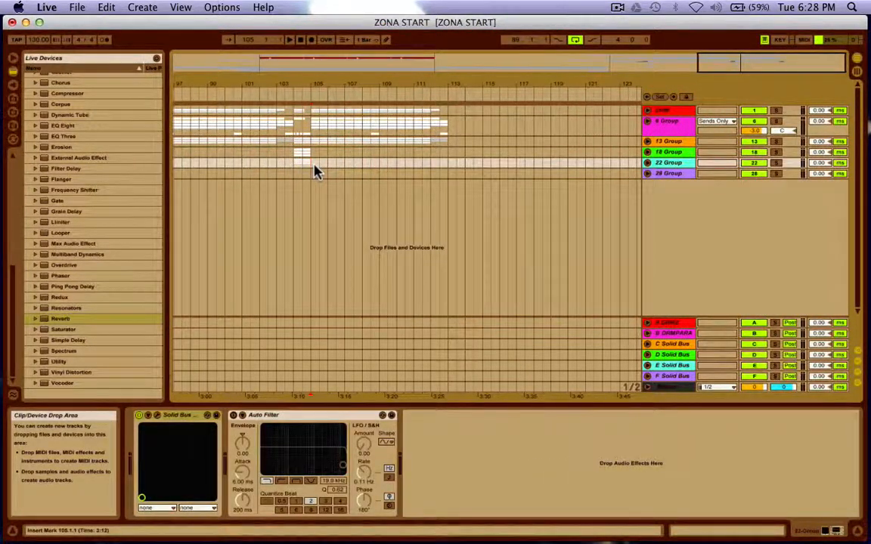
key(space)
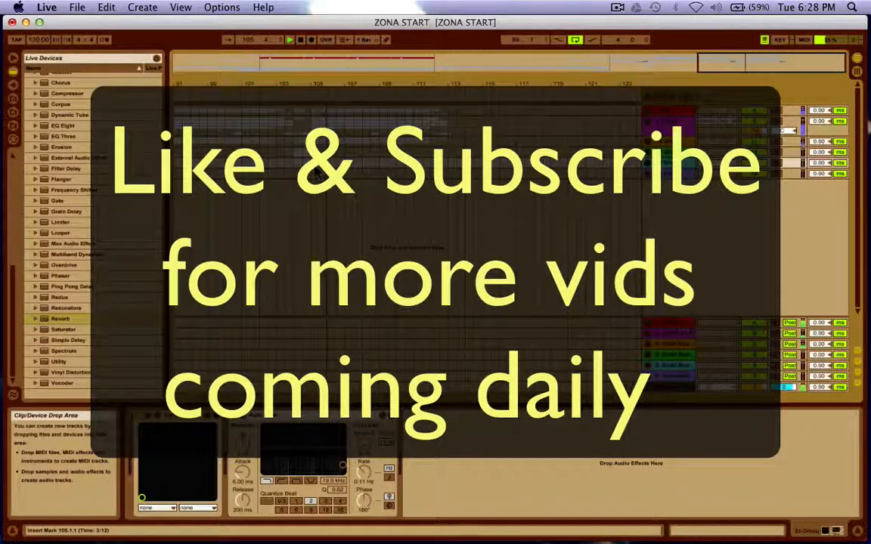